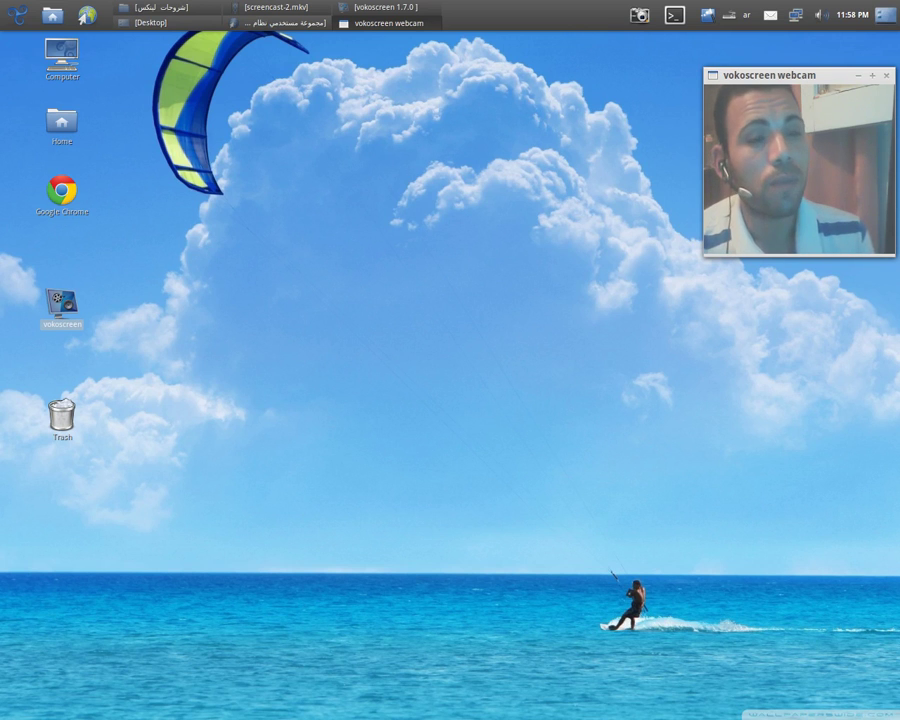
right_click(531, 15)
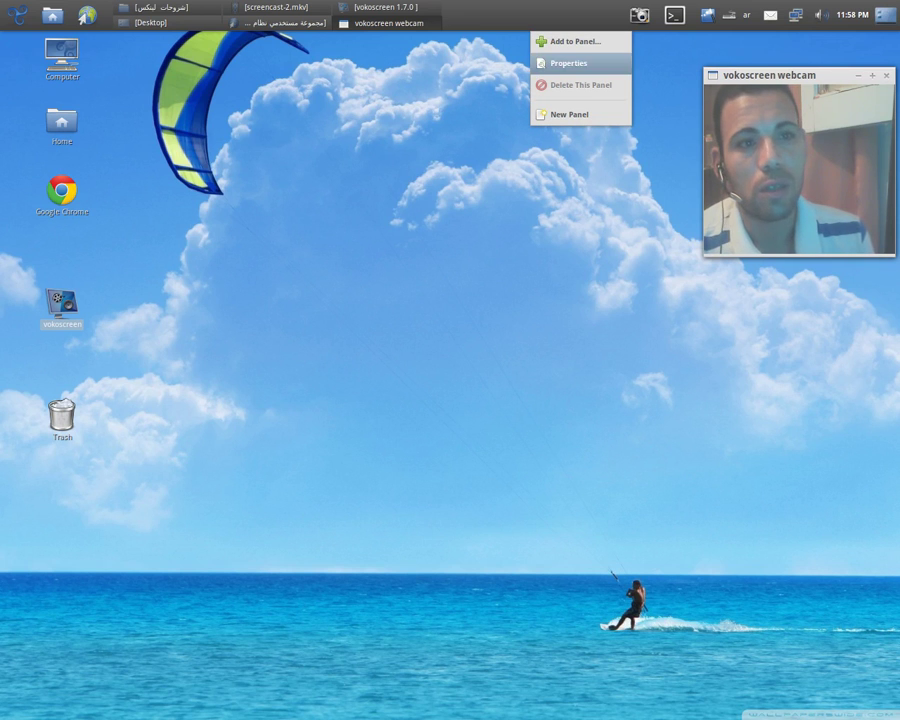
key("Escape")
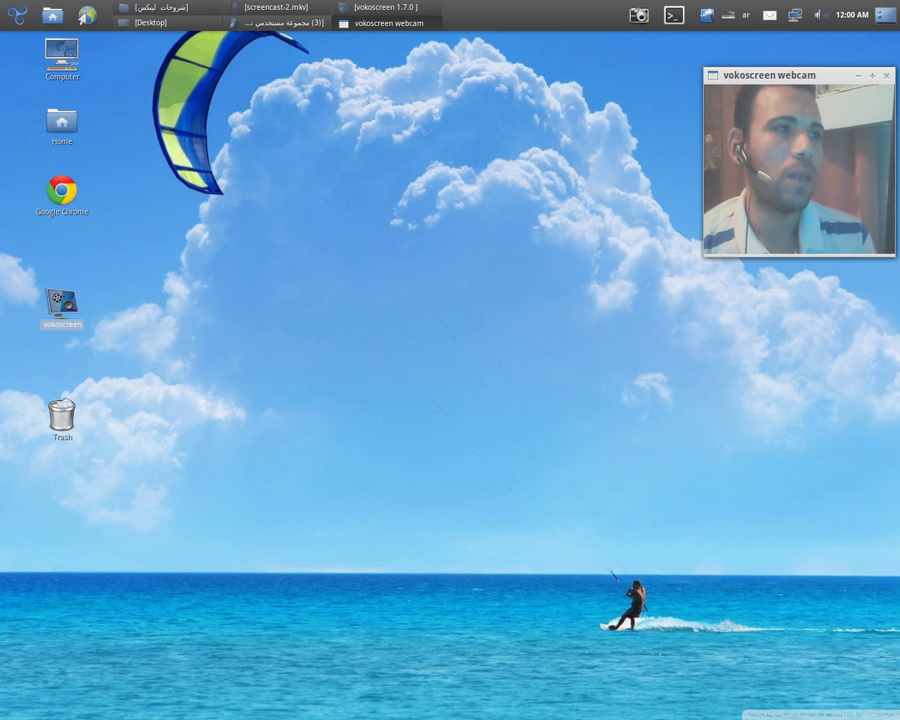
left_click(17, 15)
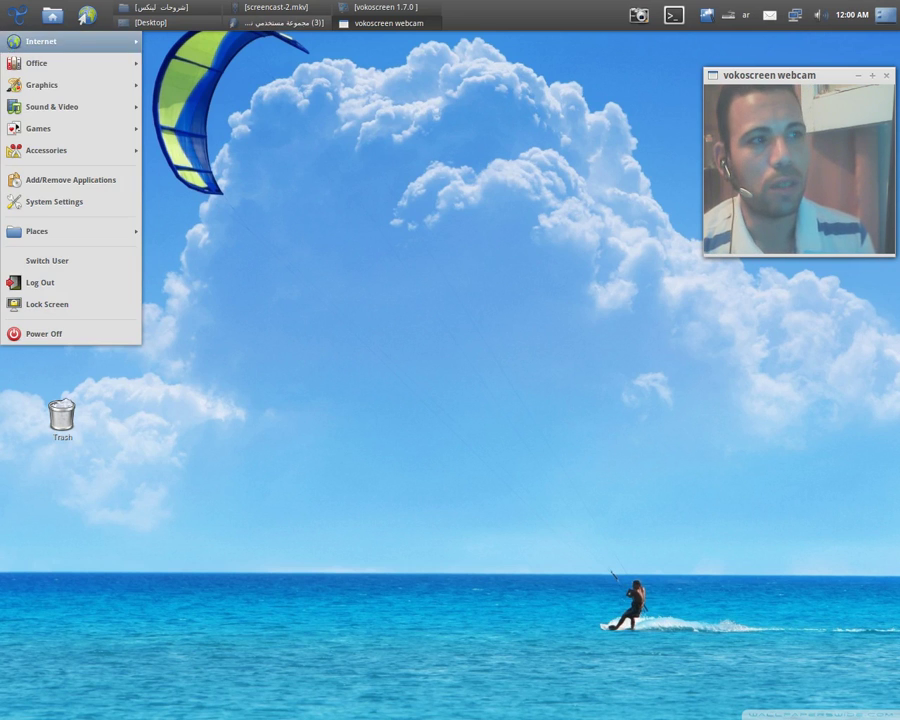
mouse_move(70, 85)
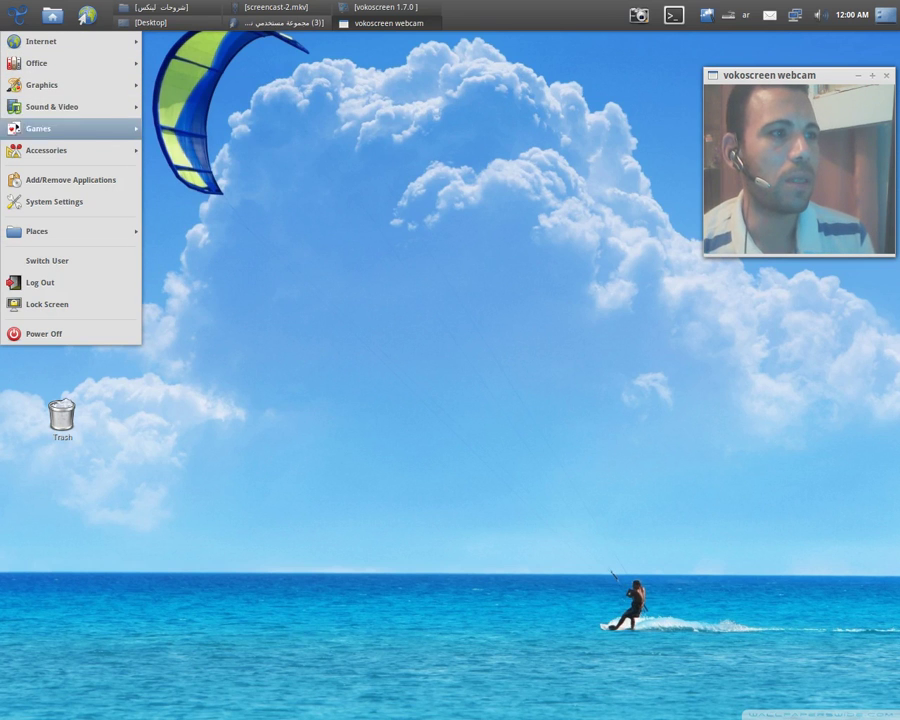
mouse_move(60, 150)
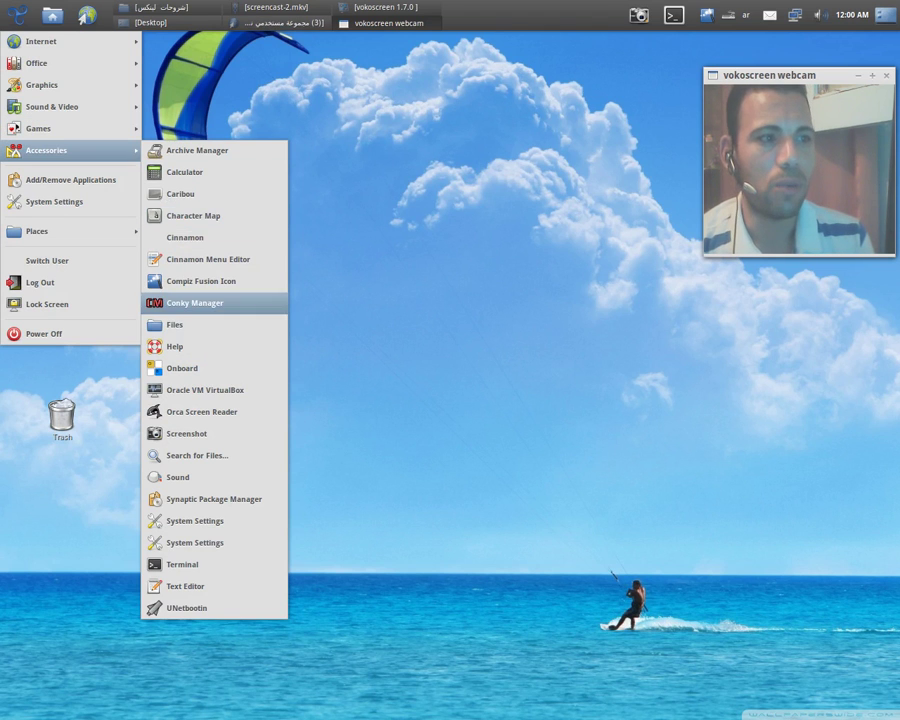
key("Escape")
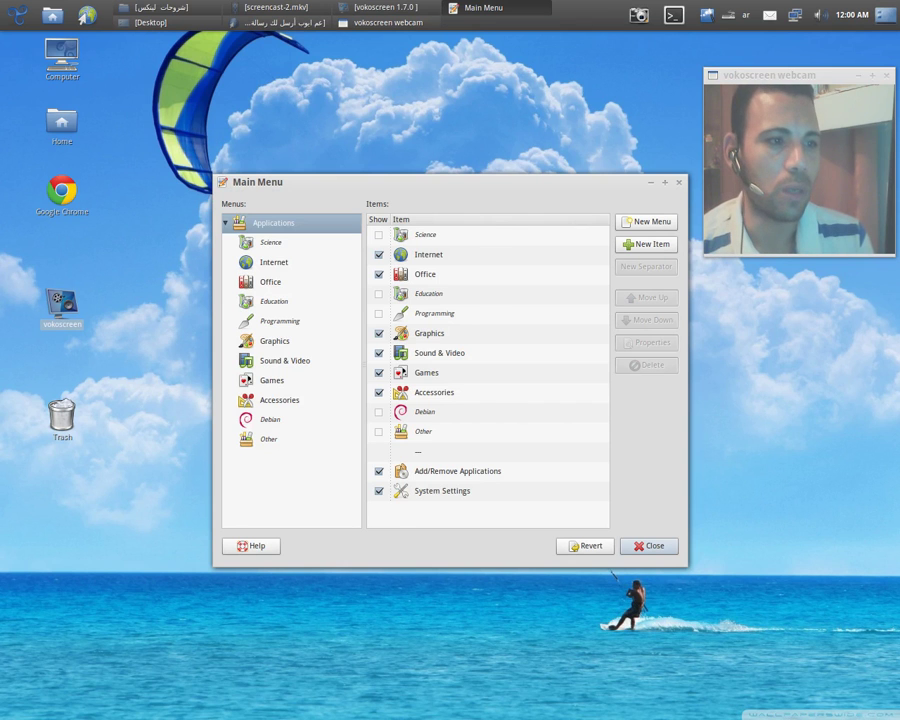
Review the full list of Accessories items in the menu editor, selecting the Cinnamon entry
left_click(279, 400)
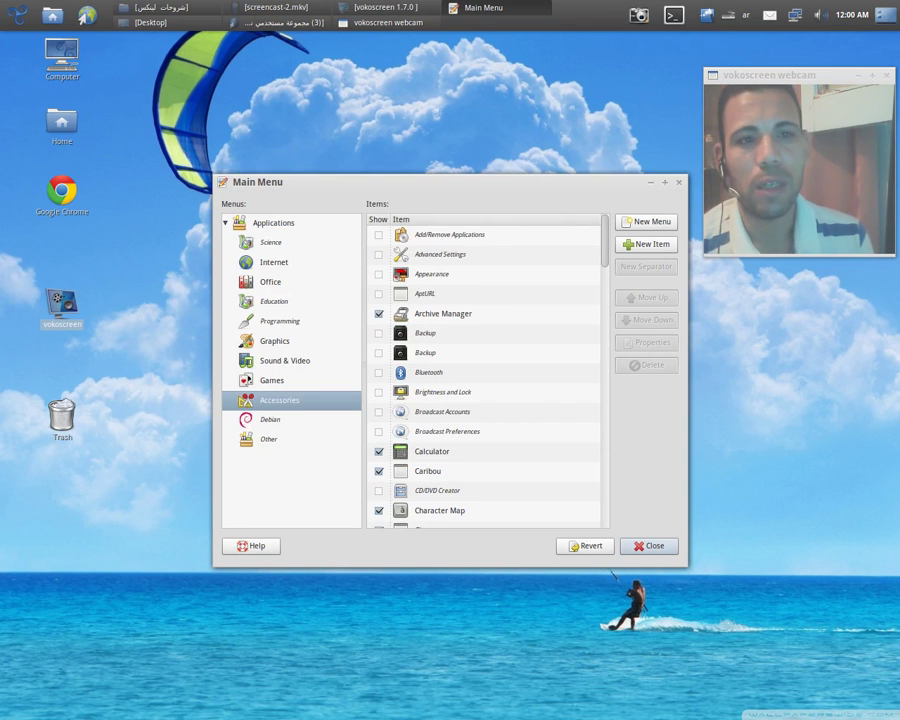
scroll(485, 375, "down", 1)
scroll(485, 375, "down", 4)
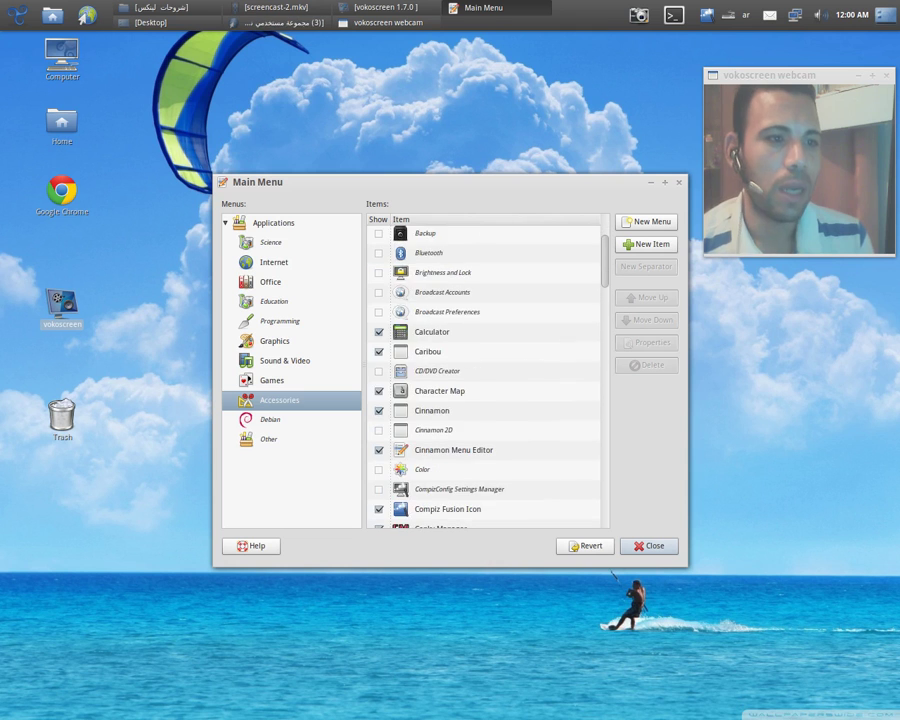
left_click(485, 330)
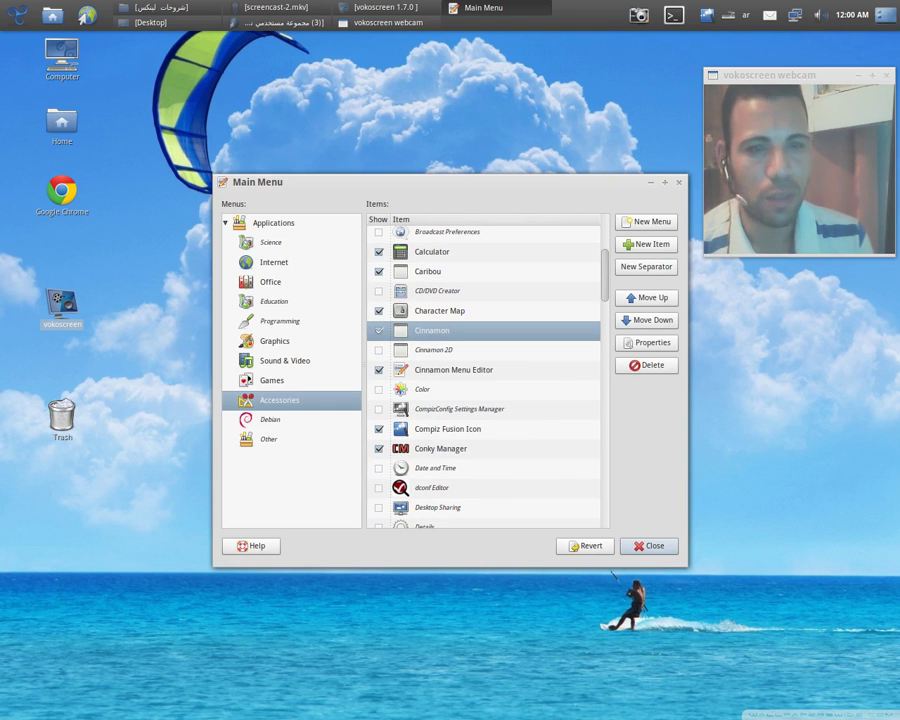
scroll(485, 375, "down", 1)
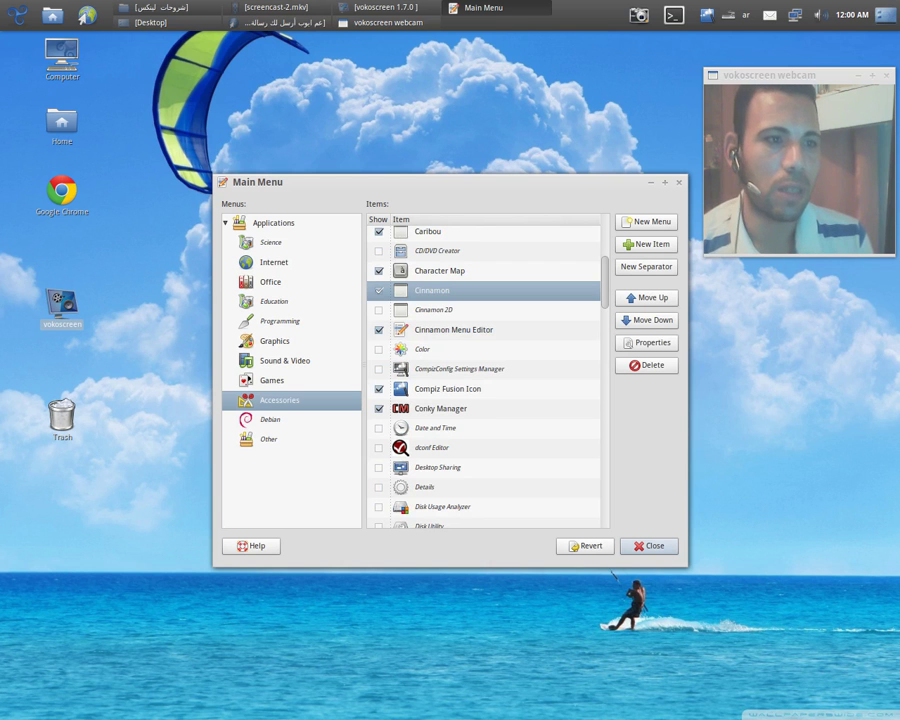
scroll(485, 375, "down", 10)
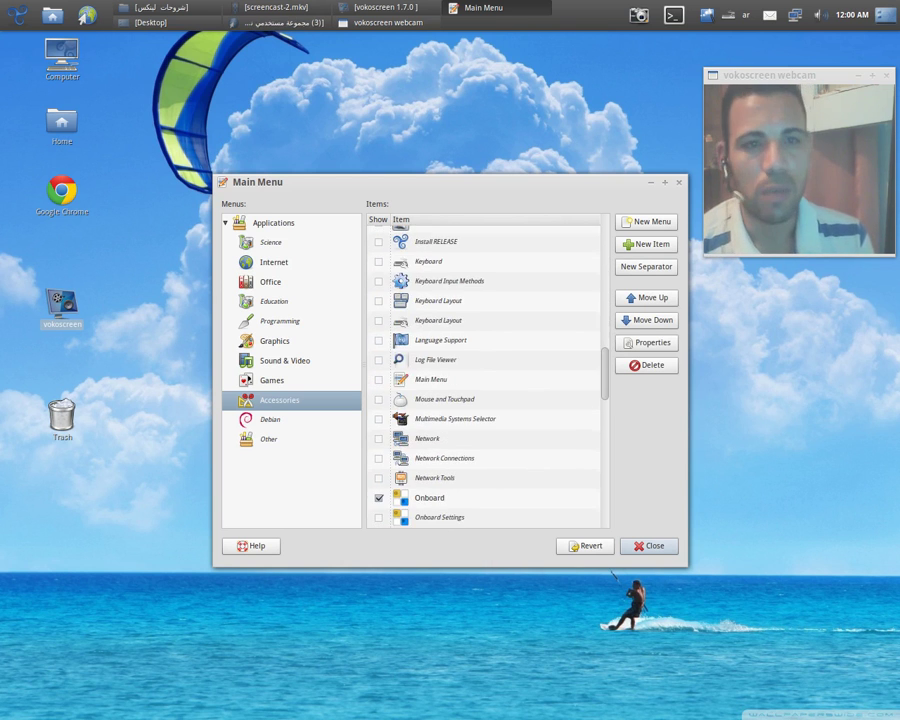
scroll(485, 375, "down", 7)
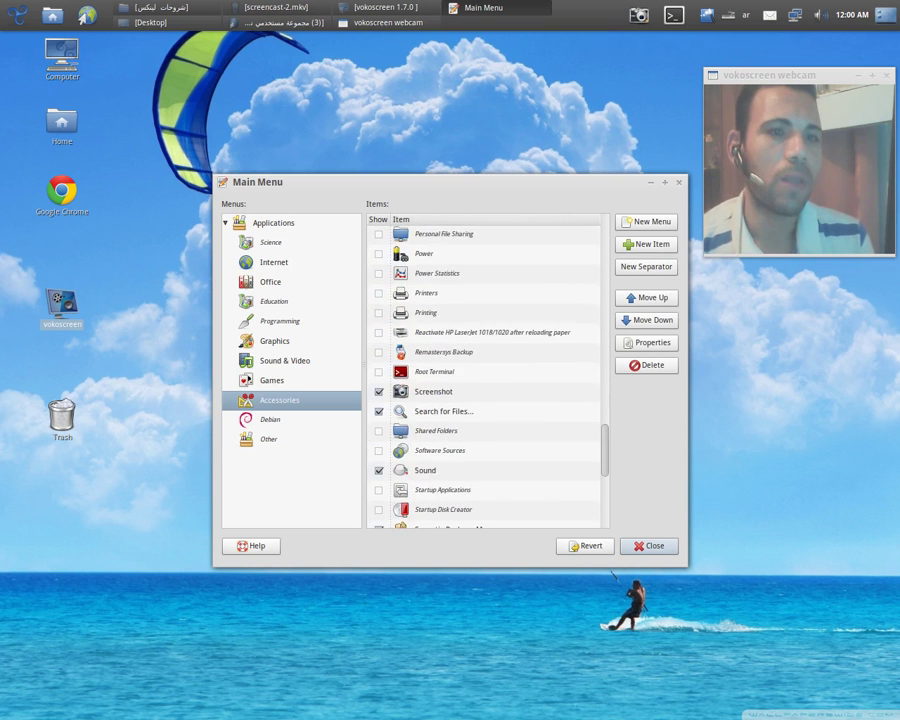
scroll(485, 375, "down", 5)
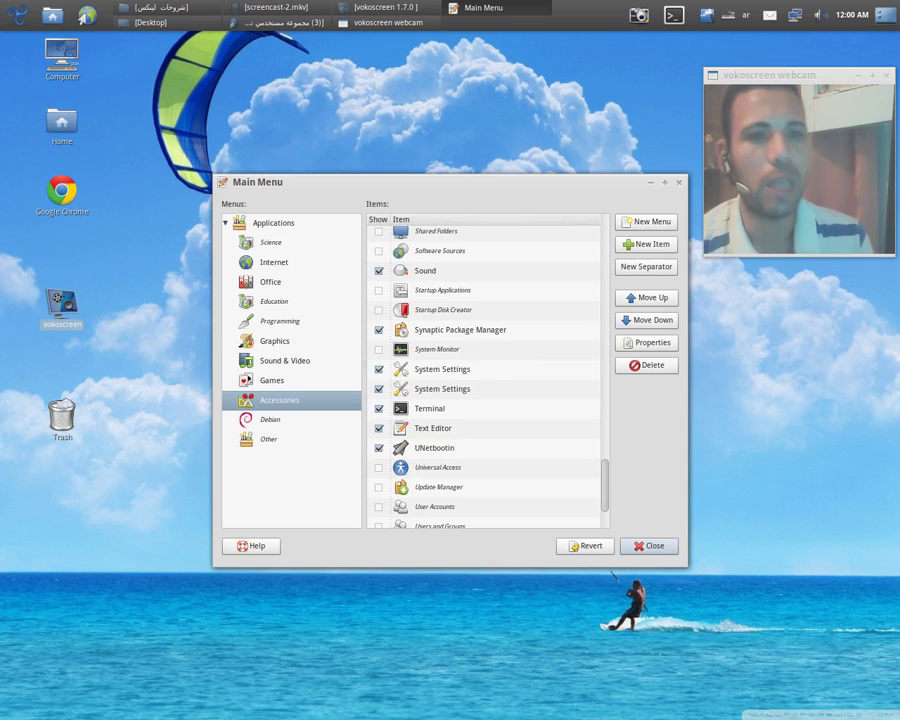
scroll(485, 375, "down", 2)
scroll(485, 375, "down", 1)
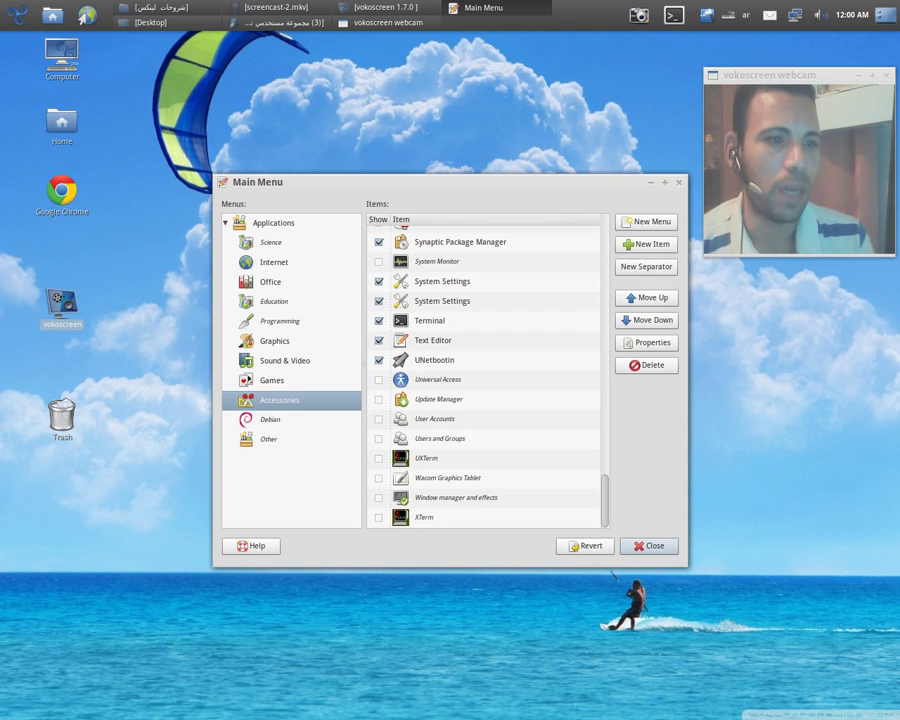
Compare the two System Settings entries under Accessories and close the menu editor
left_click(442, 281)
left_click(442, 301)
left_click(442, 281)
left_click(442, 301)
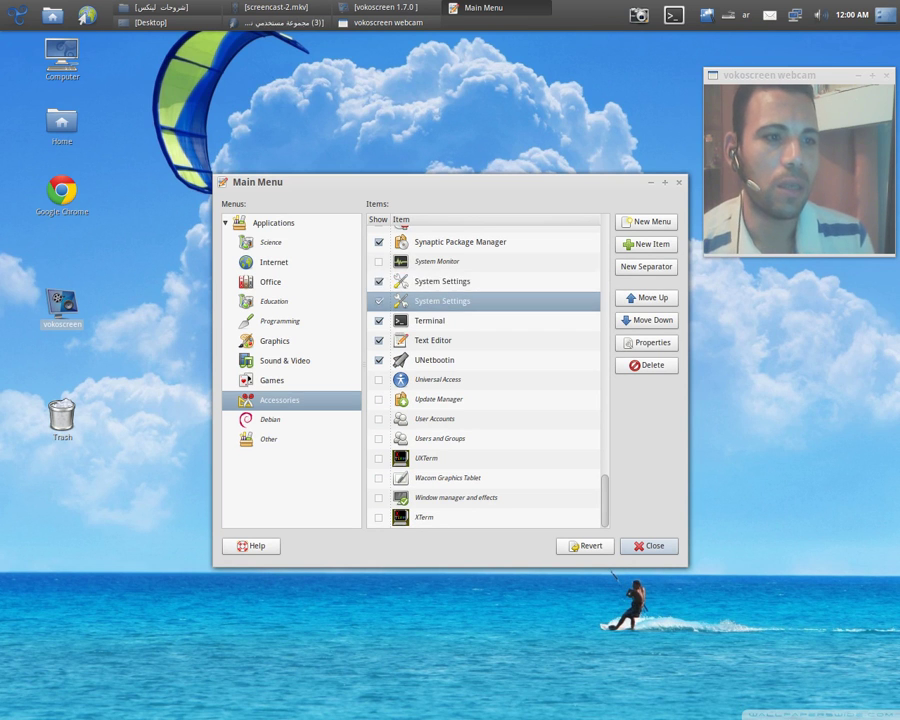
left_click(442, 281)
left_click(430, 321)
left_click(442, 301)
left_click(442, 281)
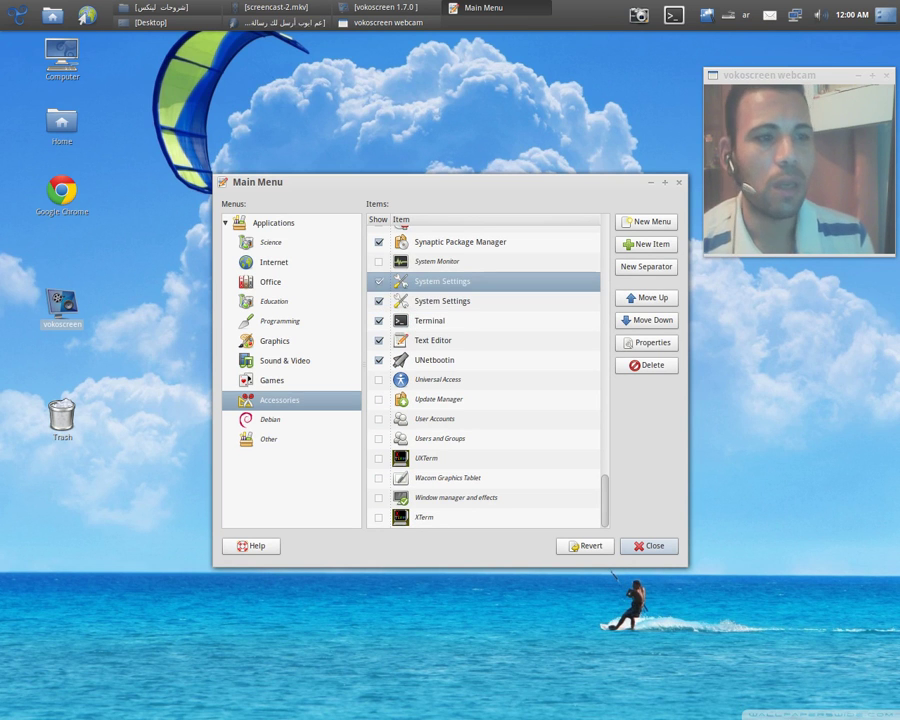
left_click(649, 546)
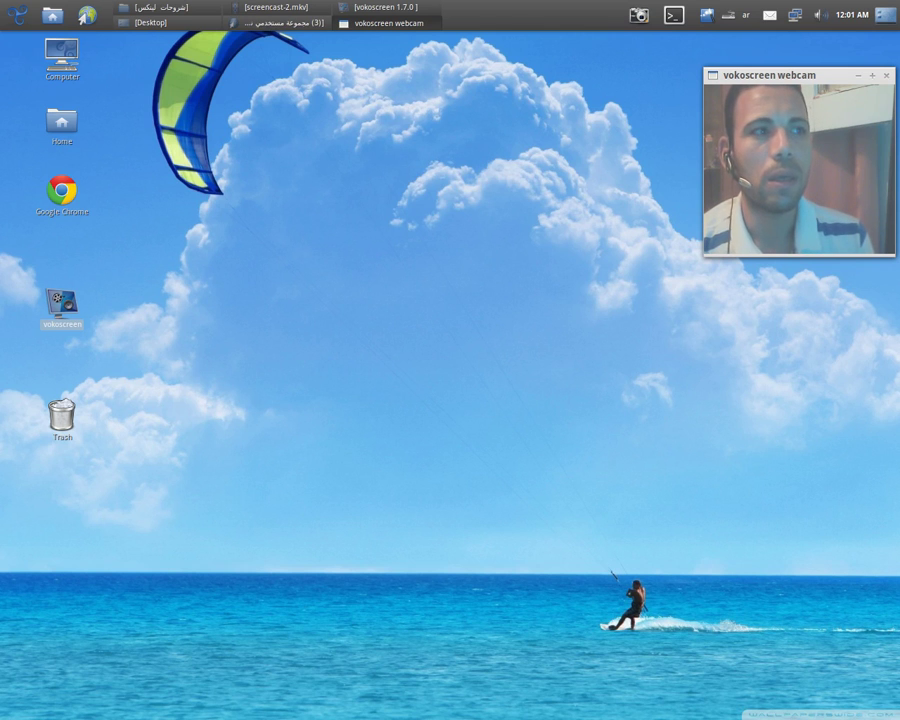
Launch Cinnamon from the Accessories category of the applications menu
left_click(17, 14)
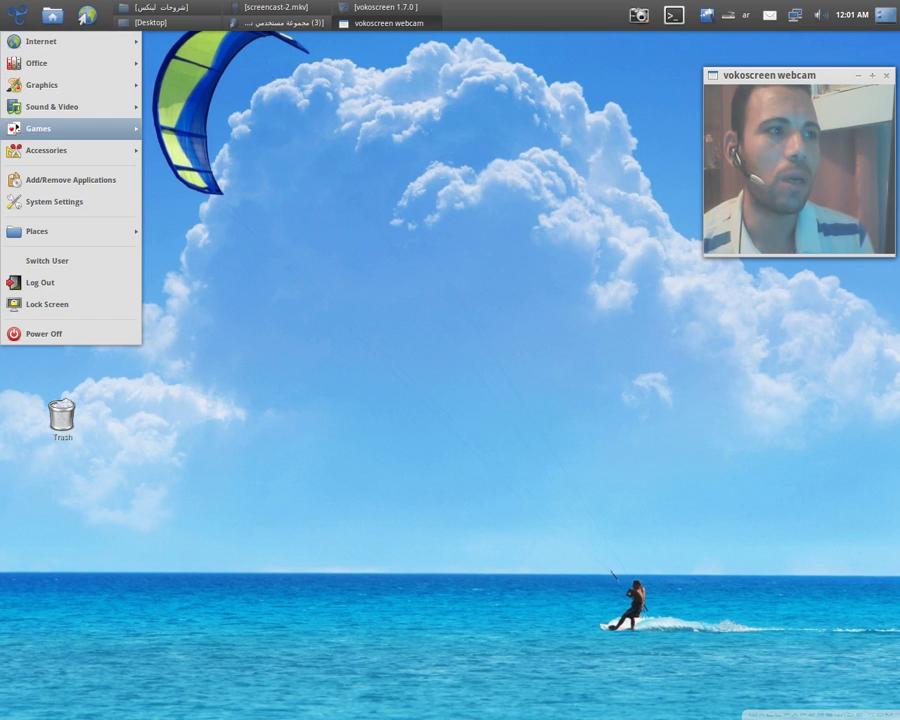
mouse_move(15, 126)
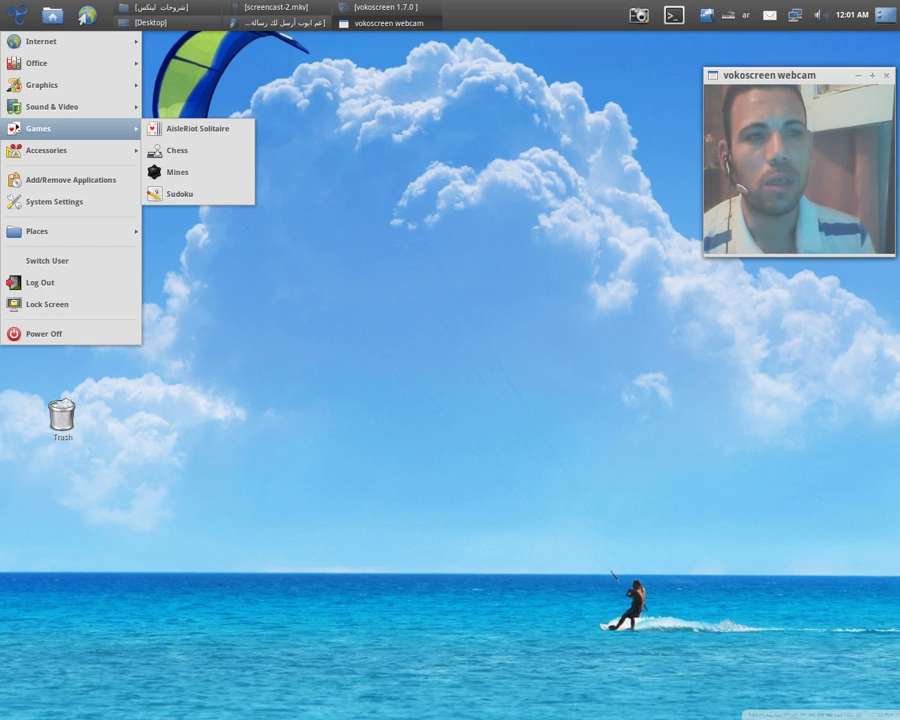
mouse_move(60, 150)
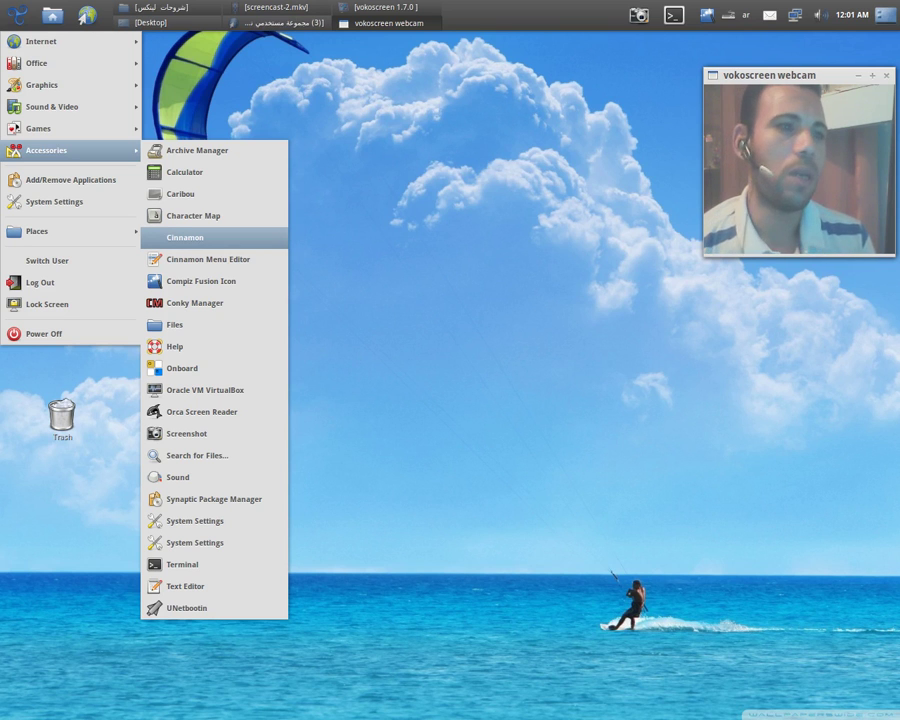
left_click(213, 238)
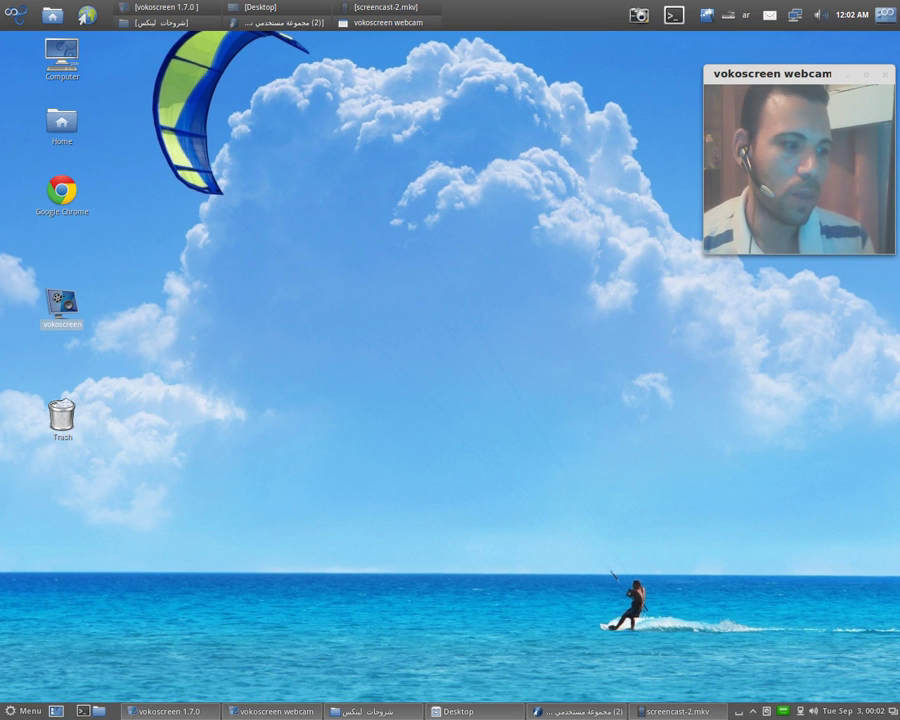
Look through the Cinnamon menu's categories and open the Control Center version of System Settings from System Tools
left_click(22, 711)
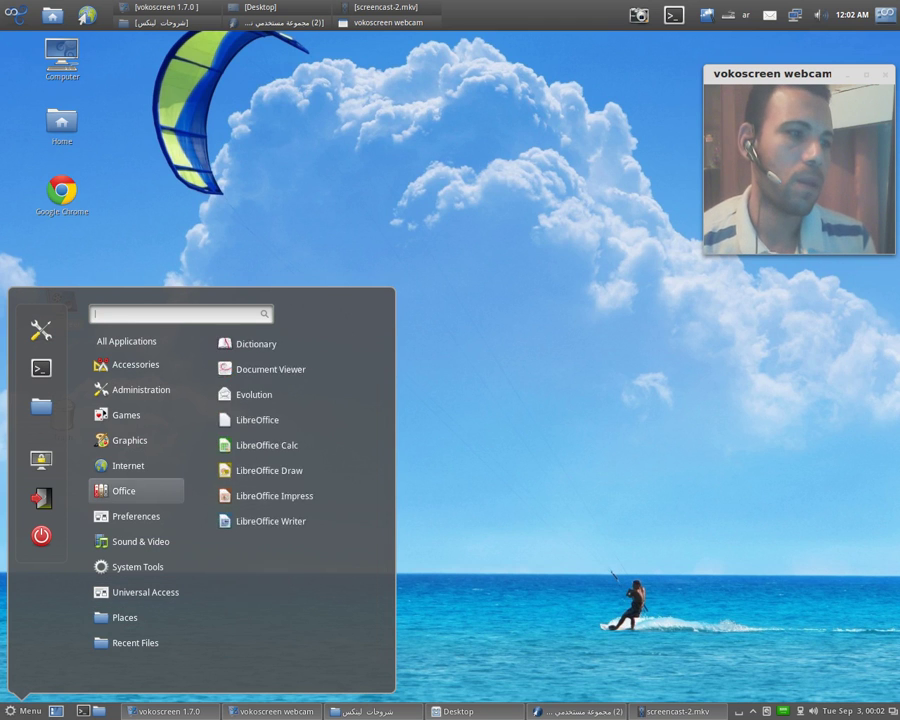
mouse_move(130, 440)
mouse_move(135, 364)
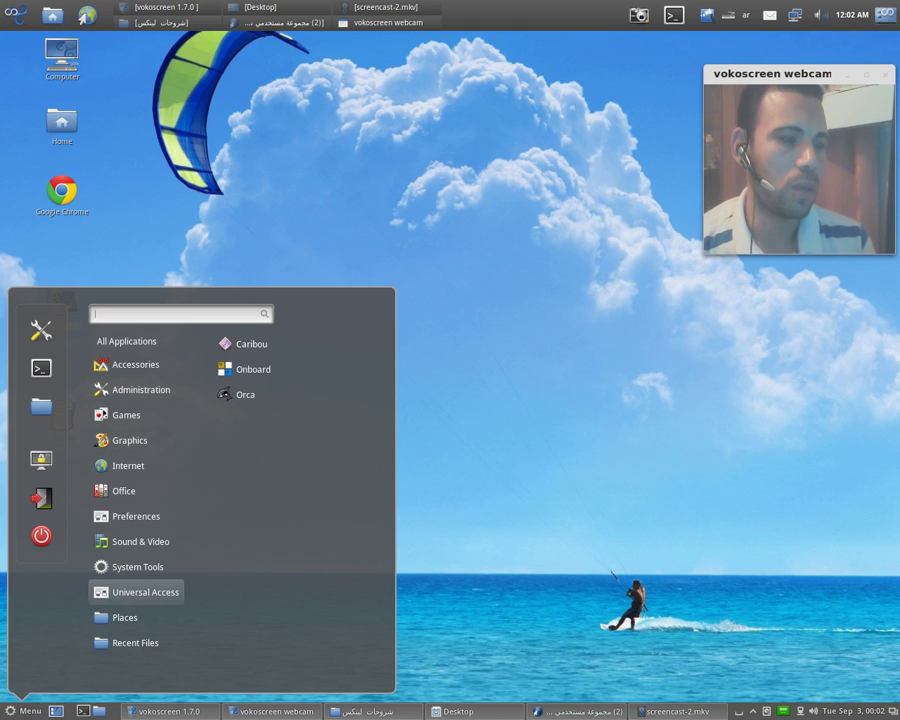
mouse_move(135, 617)
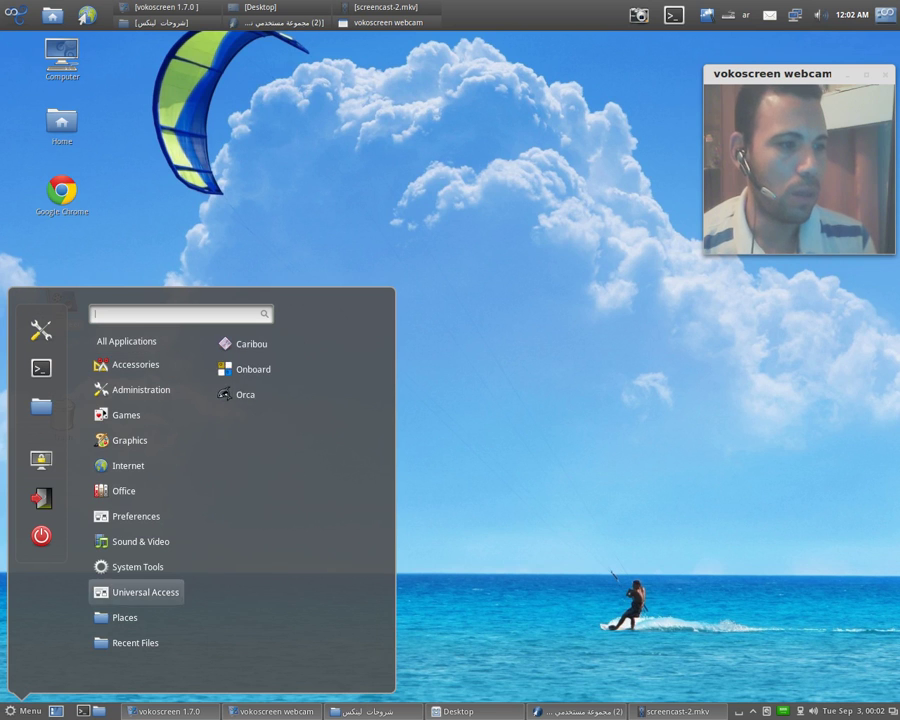
mouse_move(135, 566)
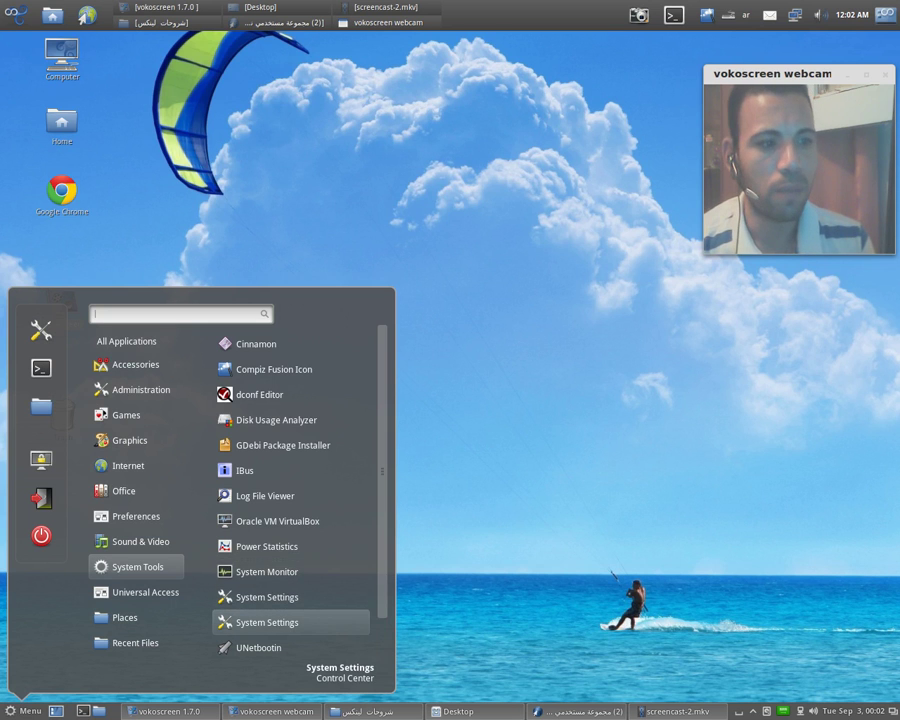
left_click(290, 622)
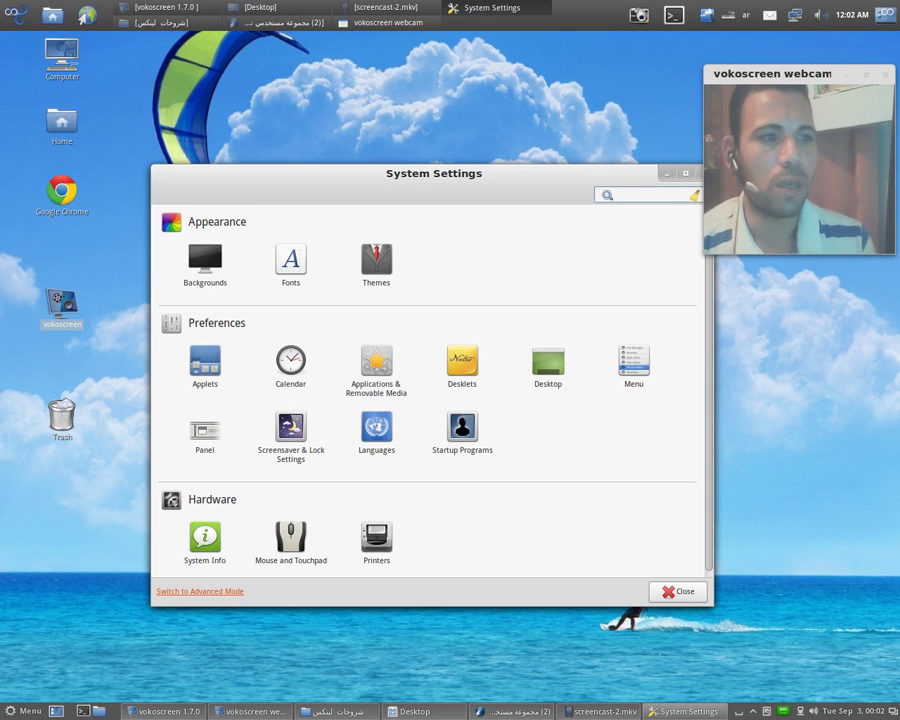
Set the boeing_phantom_x_48b_nasa wallpaper as the desktop background and move the Backgrounds window clear of the webcam window
left_click(205, 260)
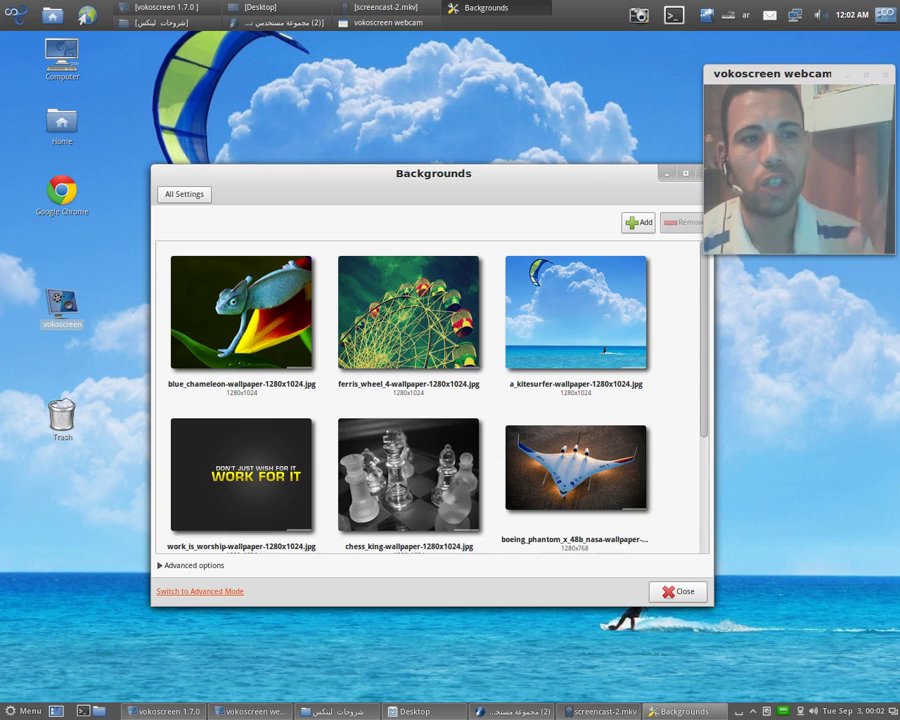
left_click(576, 468)
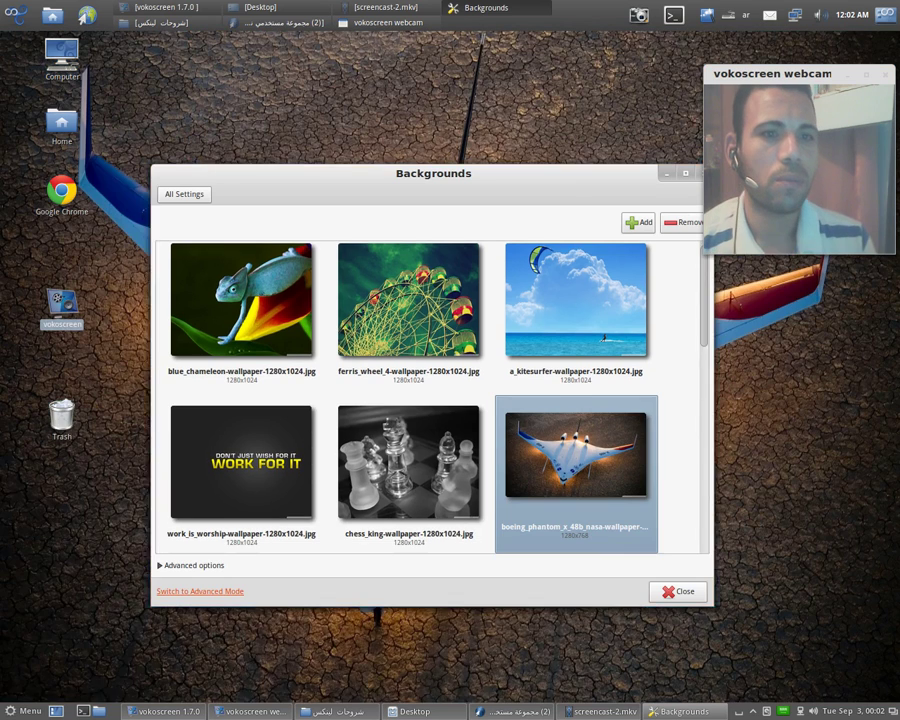
left_click_drag(433, 173, 373, 218)
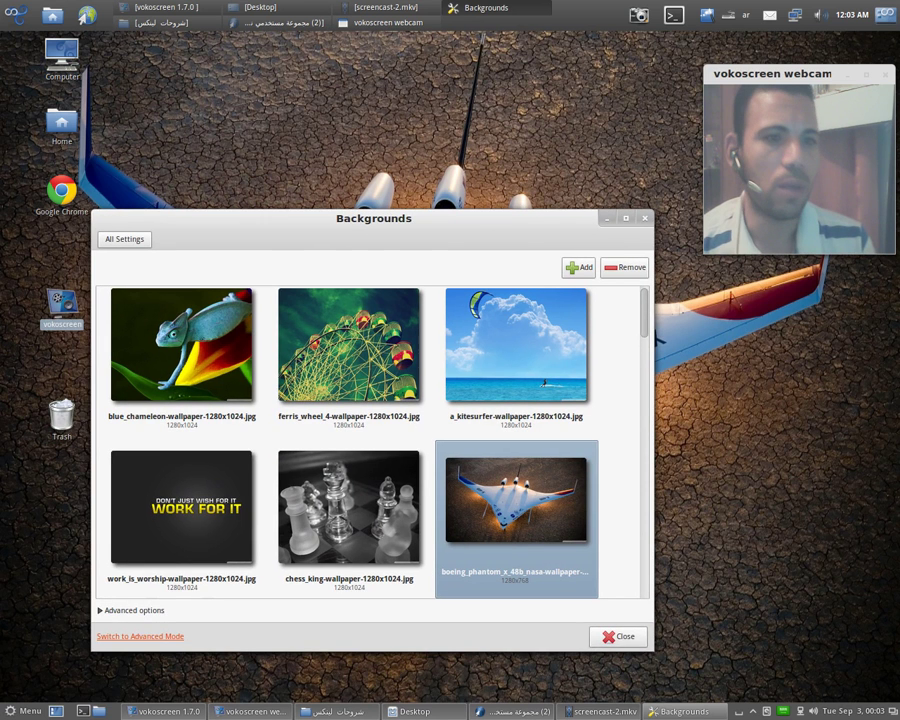
Minimize and restore the Backgrounds window repeatedly to check the window animation and wallpaper, and close it
left_click(683, 711)
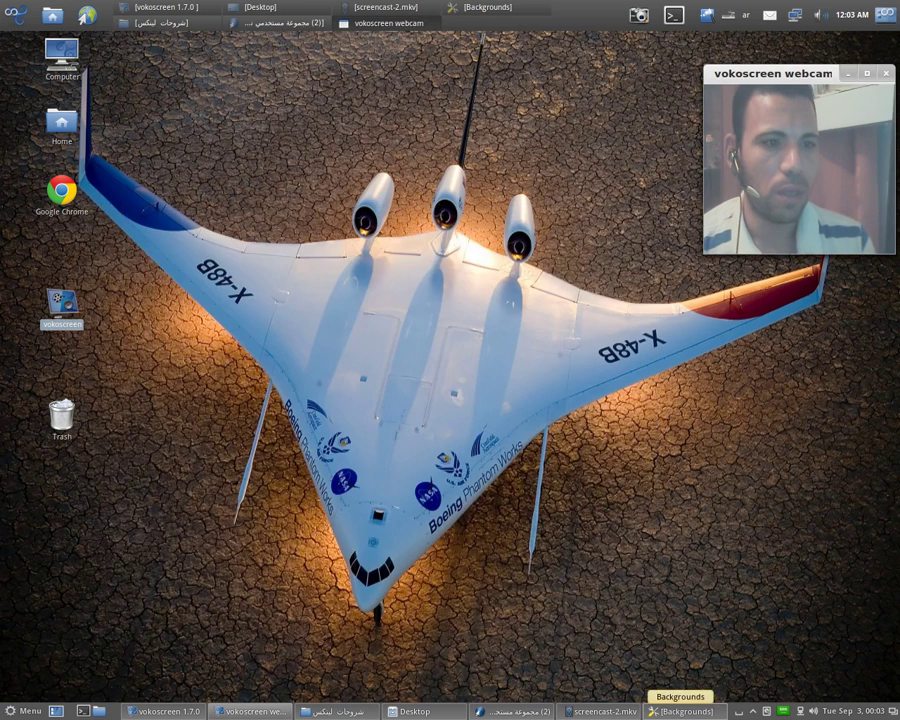
left_click(683, 711)
left_click(683, 711)
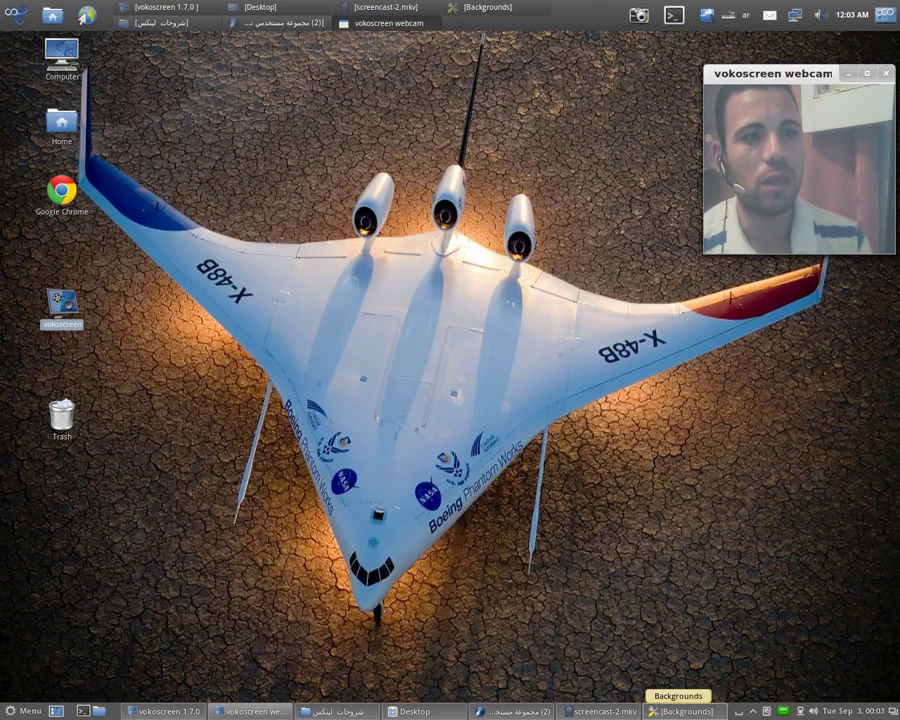
left_click(683, 711)
left_click(683, 711)
left_click(683, 711)
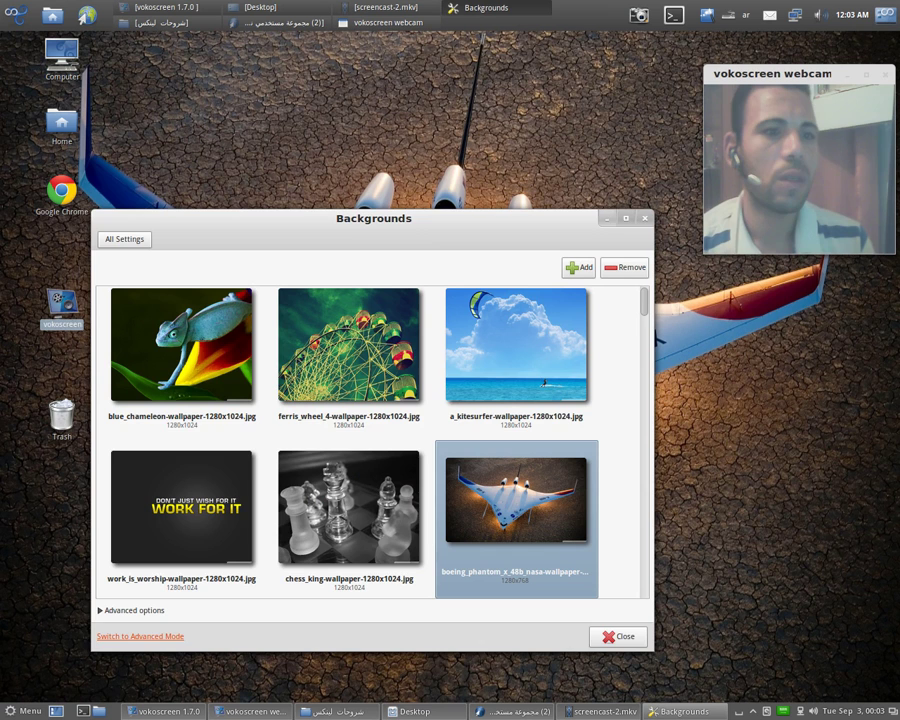
left_click(644, 218)
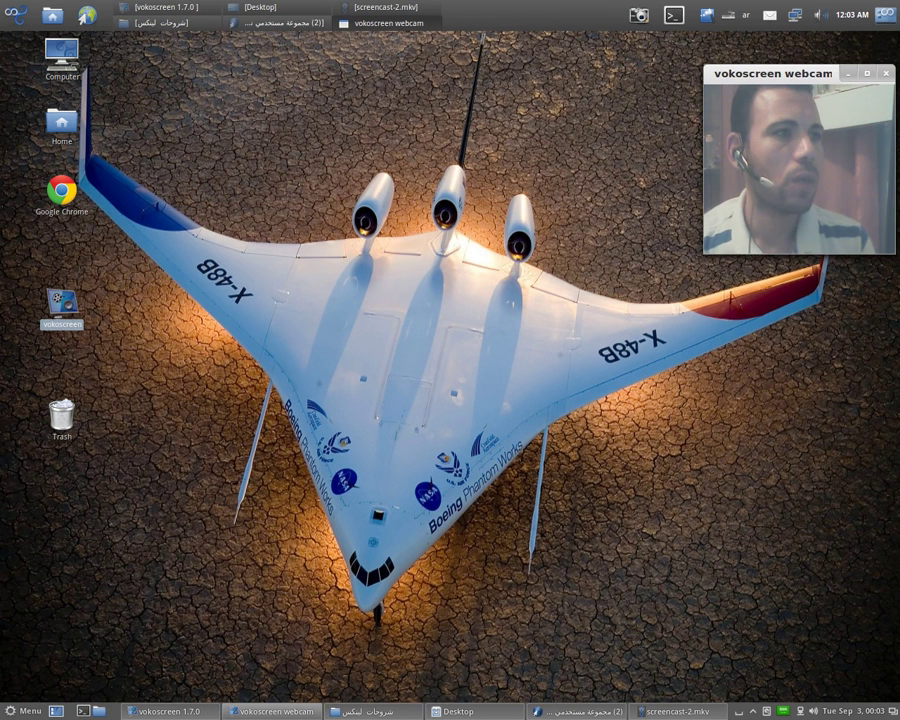
Open System Settings from the main menu, move its window clear of the webcam, look through its categories and open Appearance
left_click(13, 14)
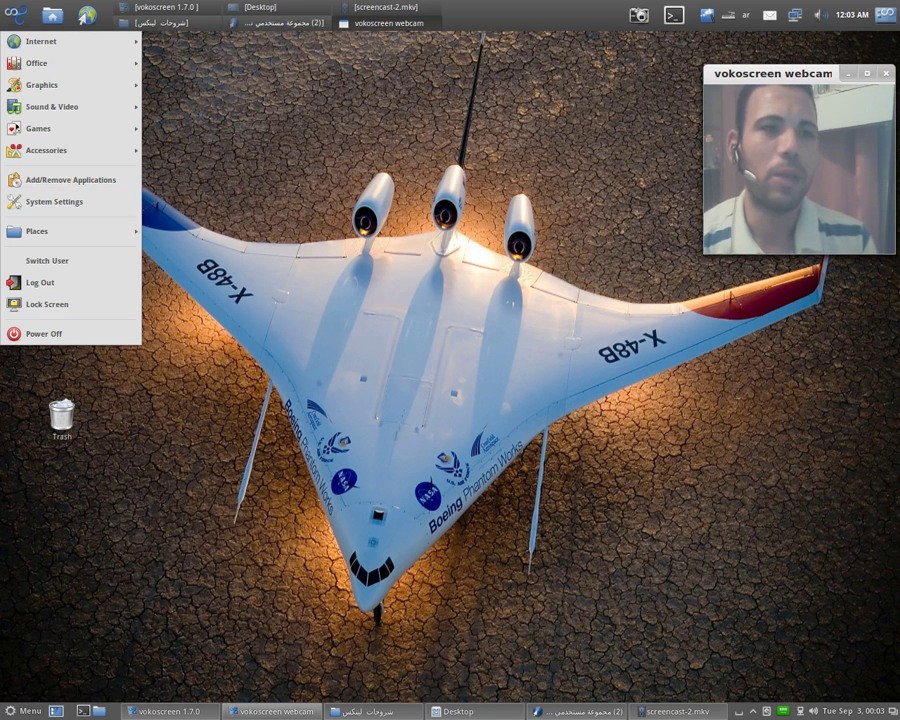
mouse_move(46, 150)
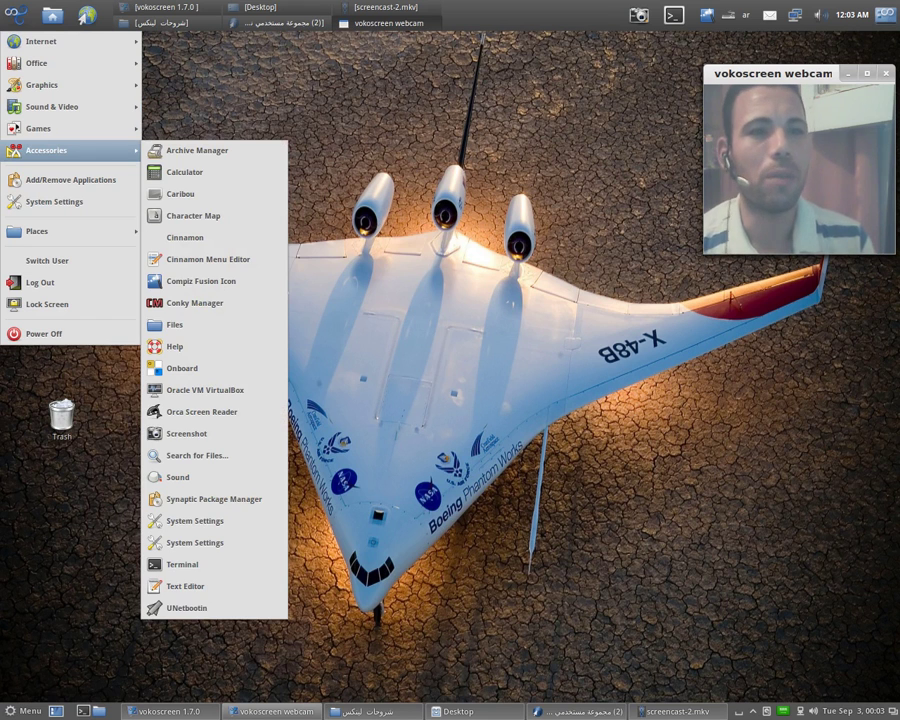
mouse_move(46, 128)
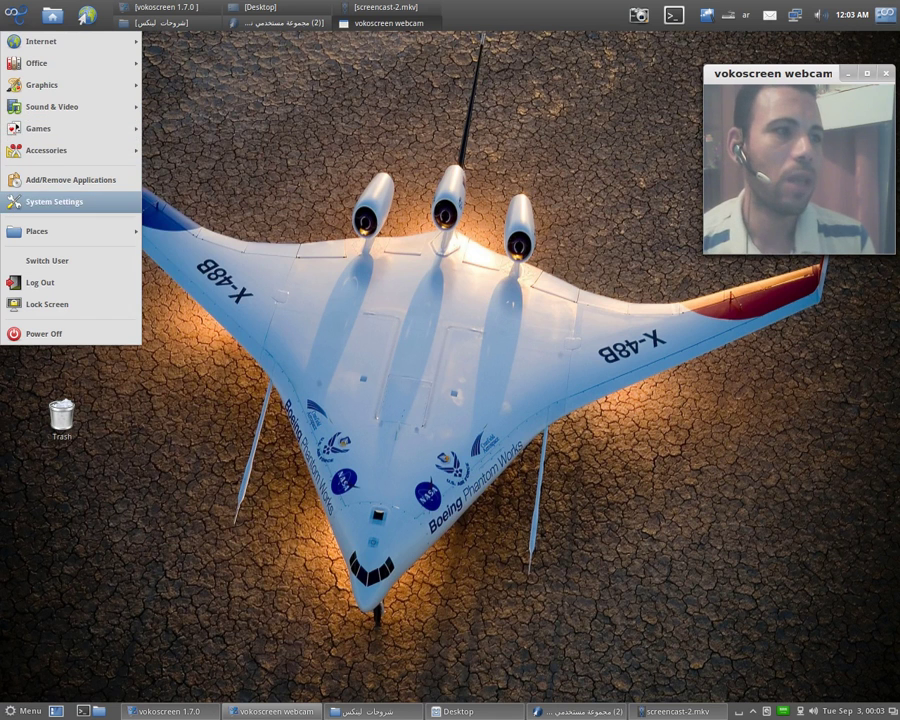
left_click(54, 201)
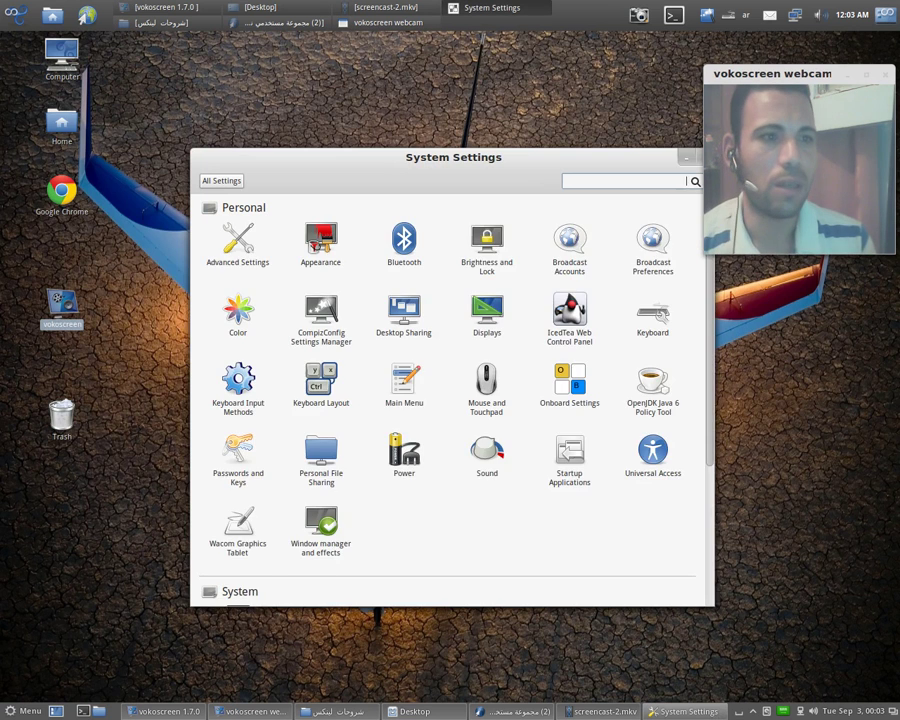
left_click_drag(453, 157, 388, 99)
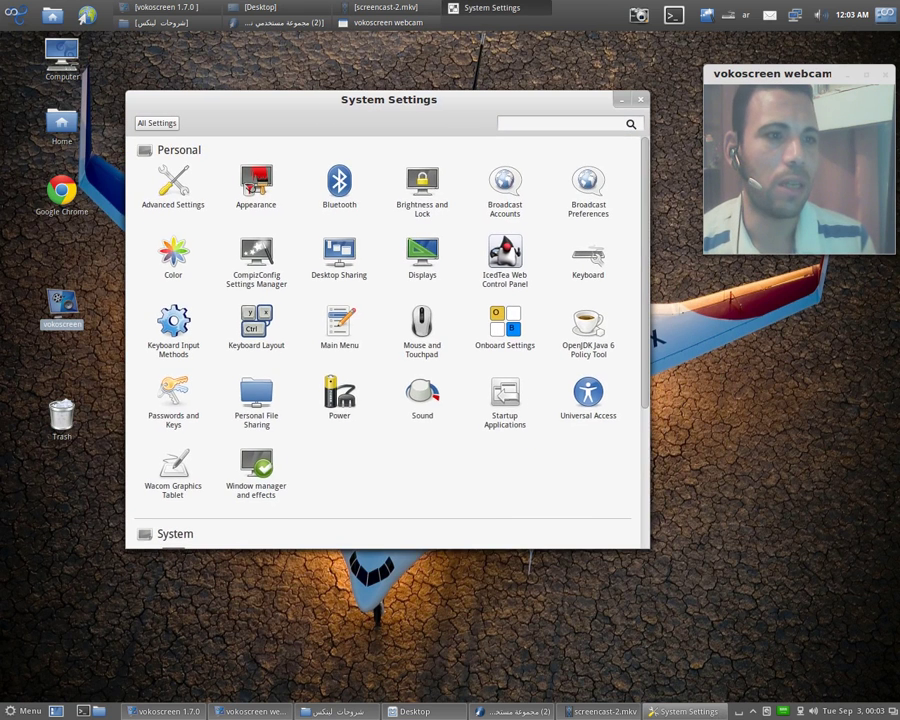
scroll(388, 342, "down", 4)
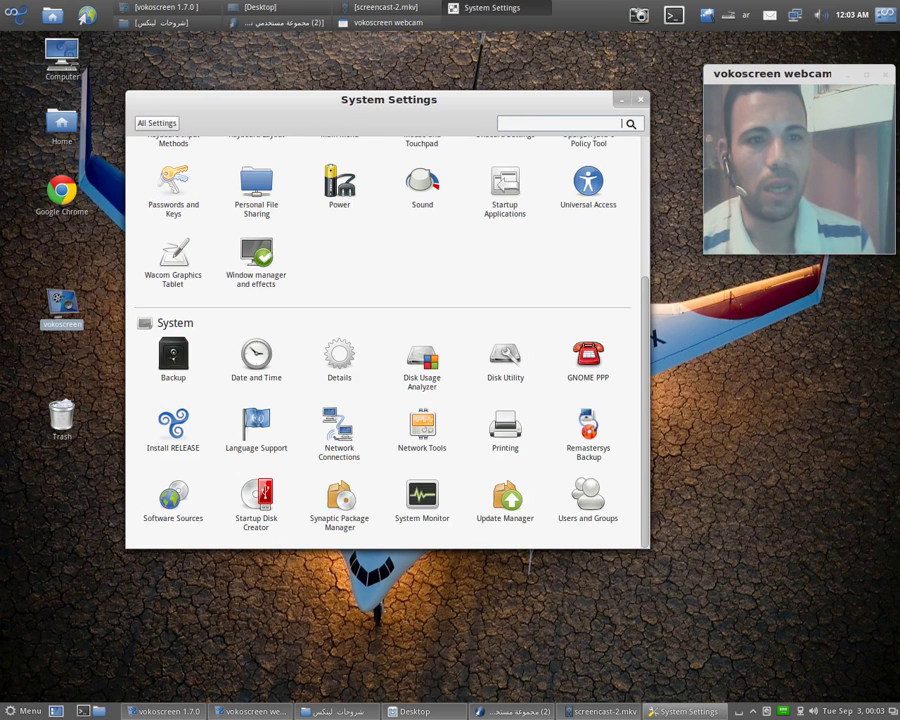
scroll(388, 340, "up", 5)
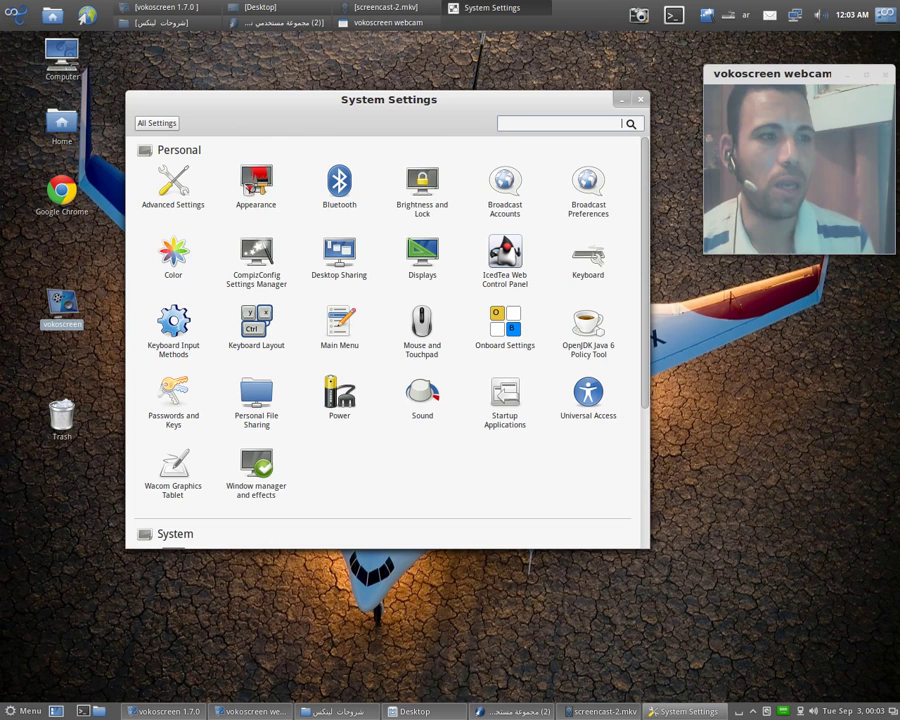
left_click(256, 190)
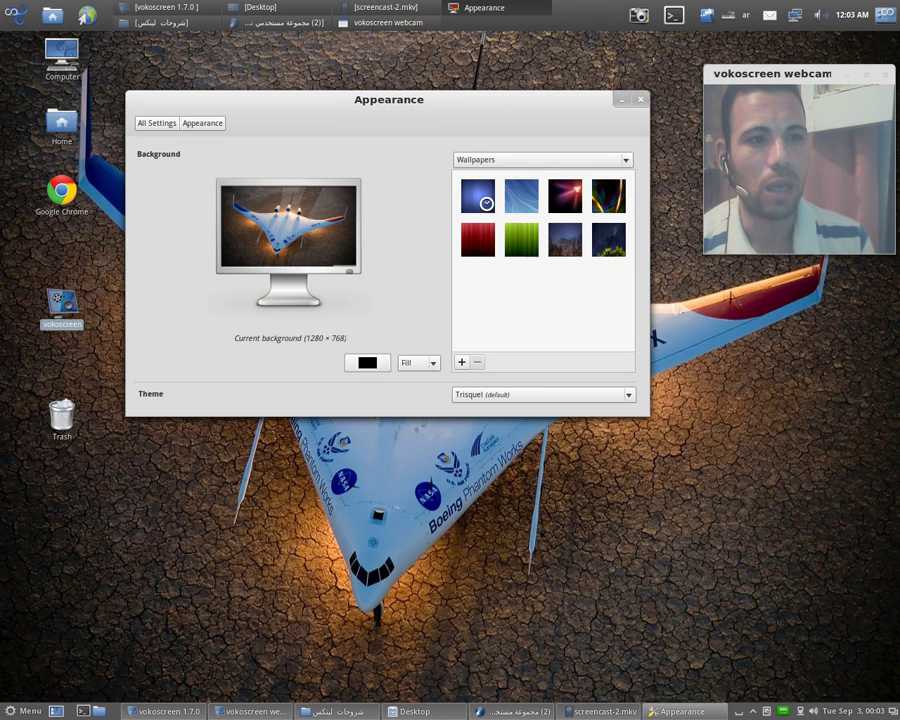
Try several built-in wallpapers as the desktop background, including Trisquel Dagda Green, Trisquel Brigantia and Trisquel Toutatis
left_click(521, 196)
left_click(521, 239)
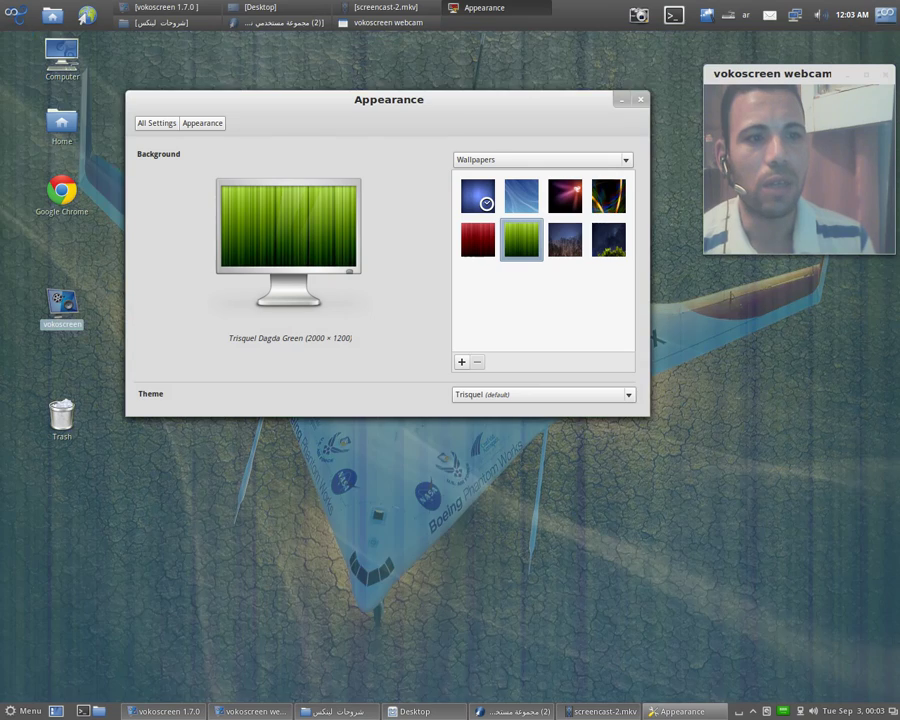
left_click(565, 239)
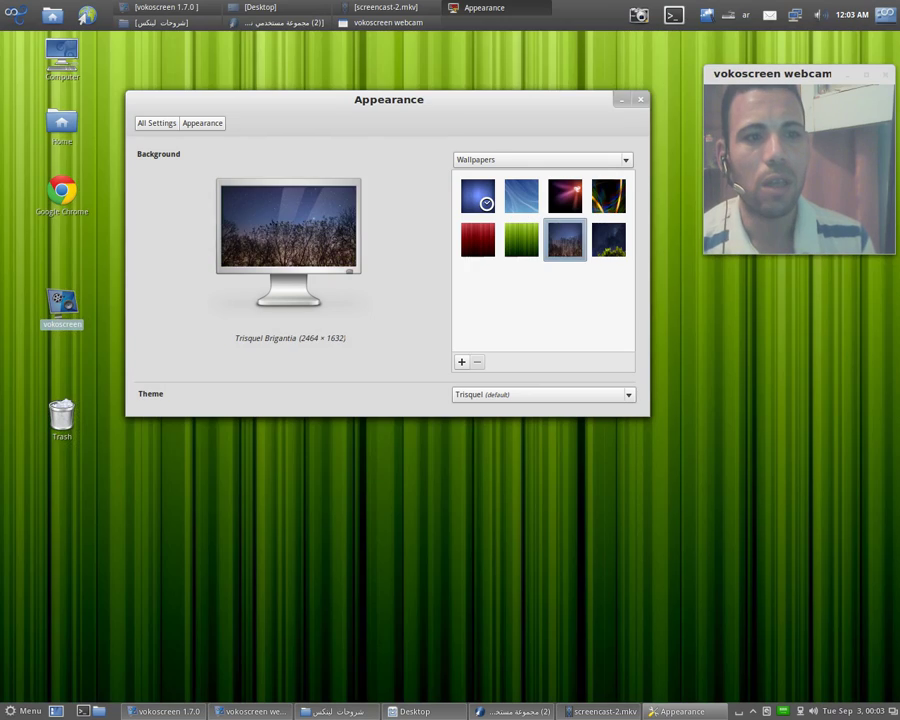
left_click(609, 239)
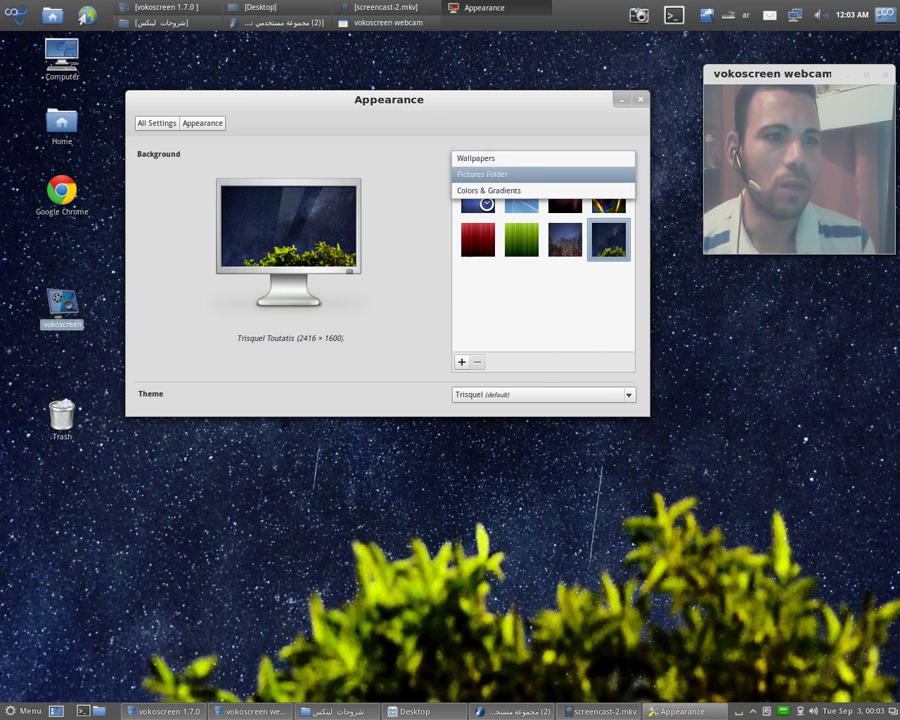
Set furry_teddy-wallpaper-1280x1024.jpg from the Pictures Folder as the desktop background and close the Appearance window
left_click(482, 174)
scroll(539, 256, "down", 5)
scroll(543, 258, "down", 3)
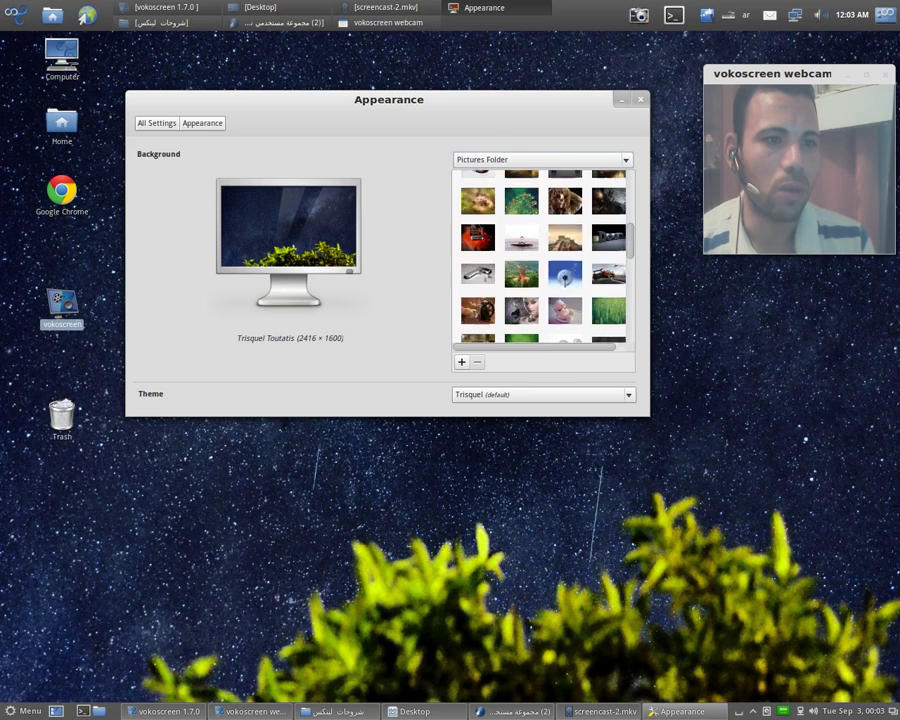
left_click(564, 255)
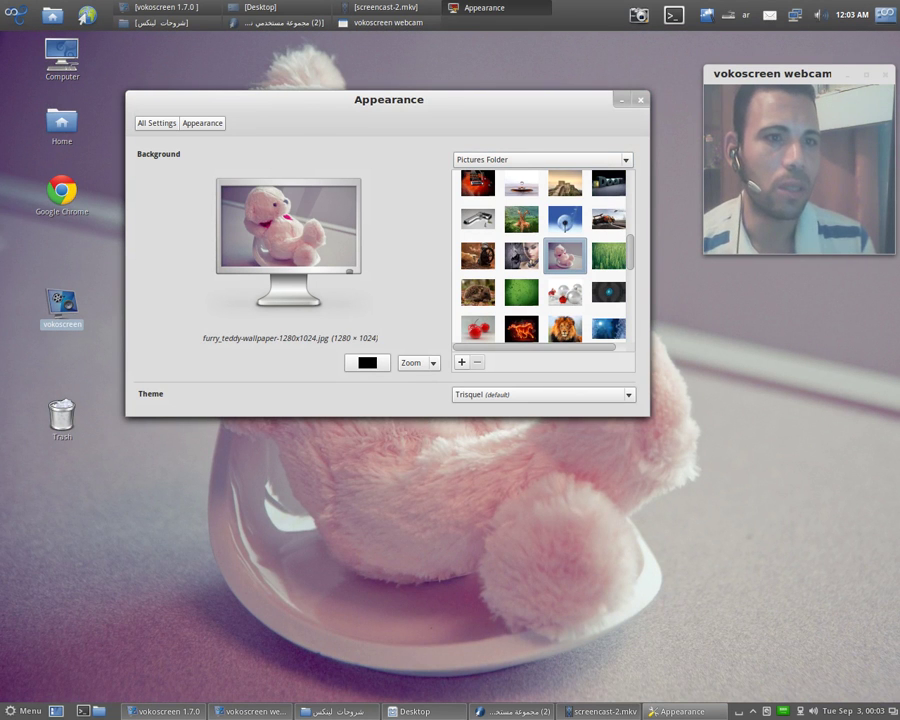
key("alt+F4")
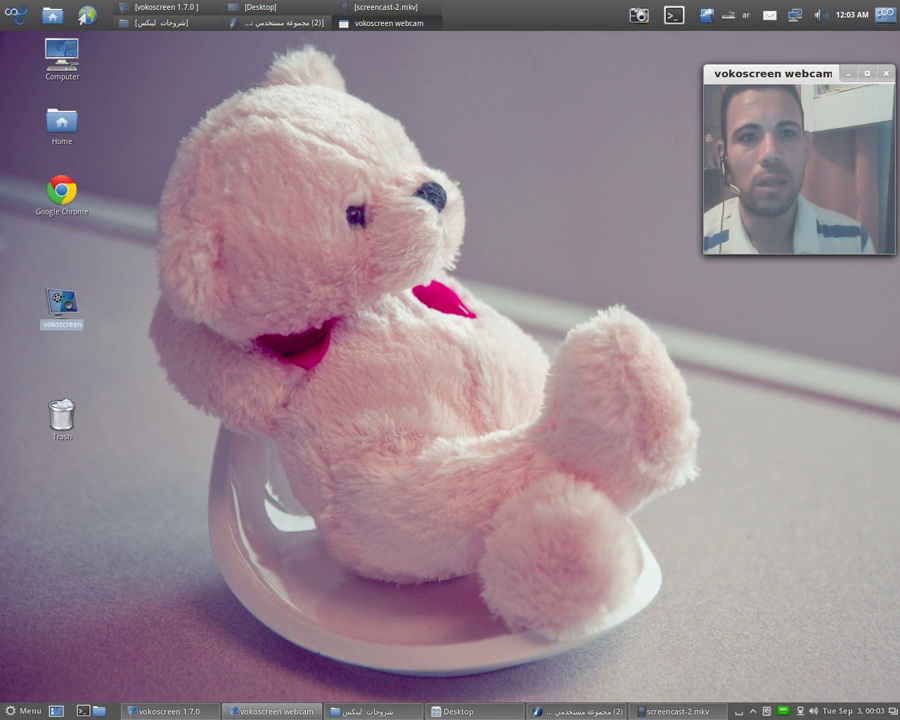
Move the webcam window slightly higher, view the window and workspace overviews, and return to WORKSPACE 1
left_click_drag(772, 73, 768, 42)
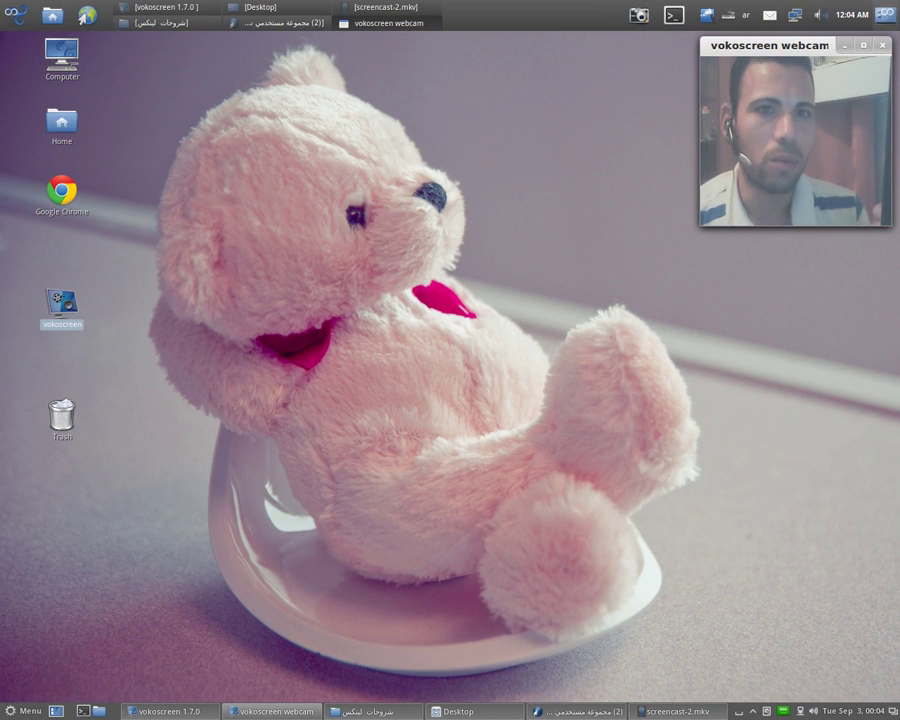
mouse_move(893, 6)
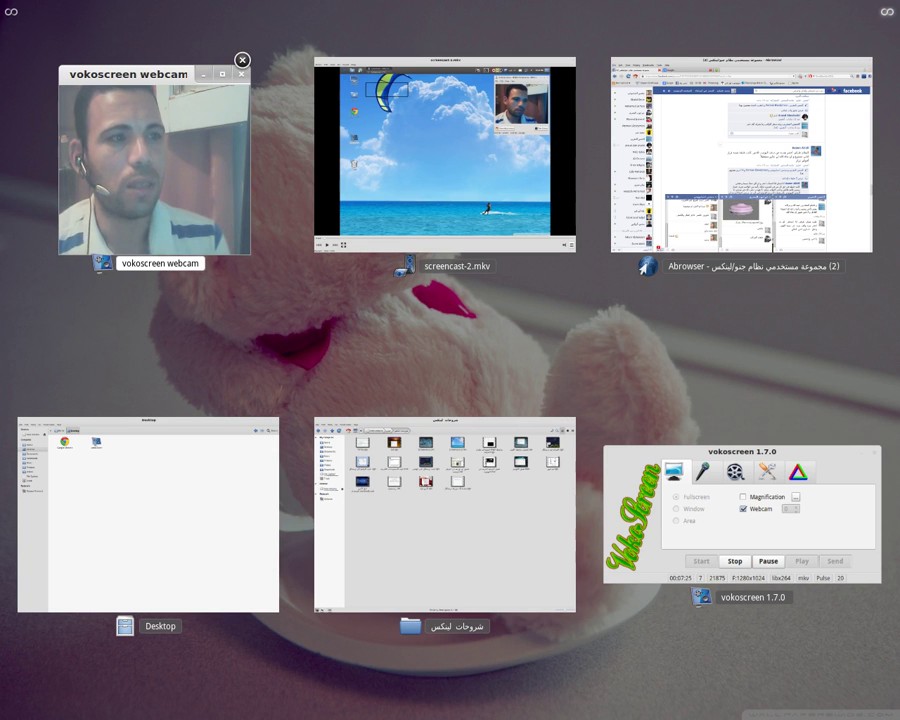
key("Escape")
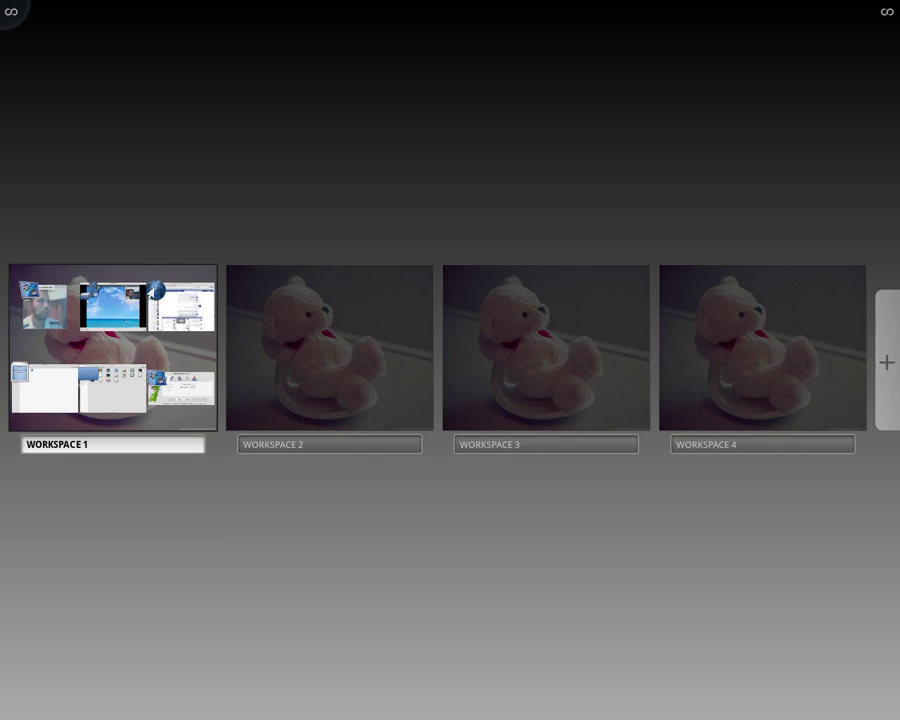
left_click(2, 2)
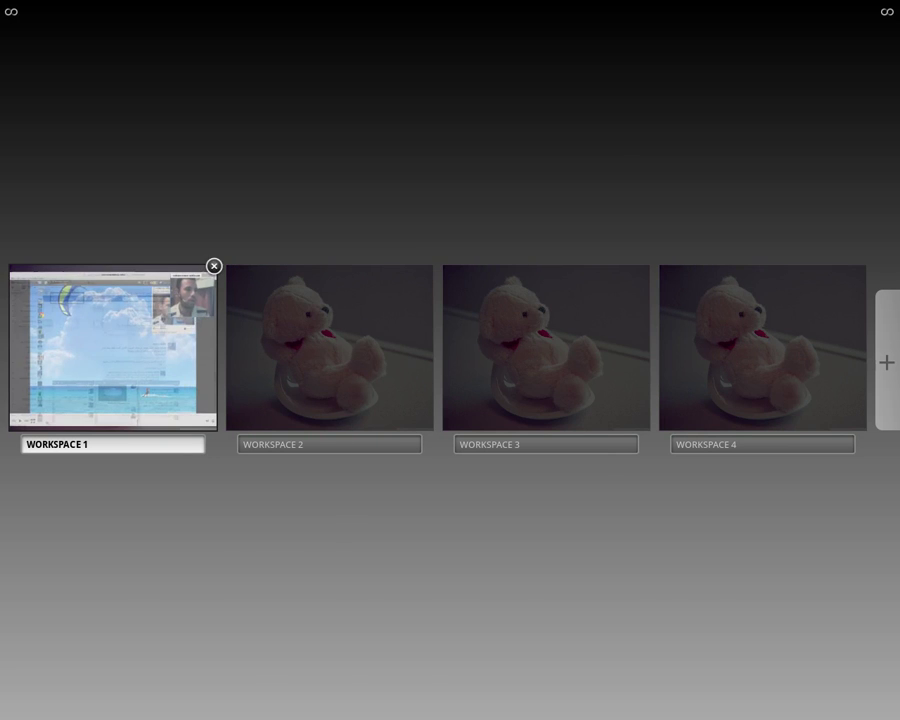
left_click(112, 347)
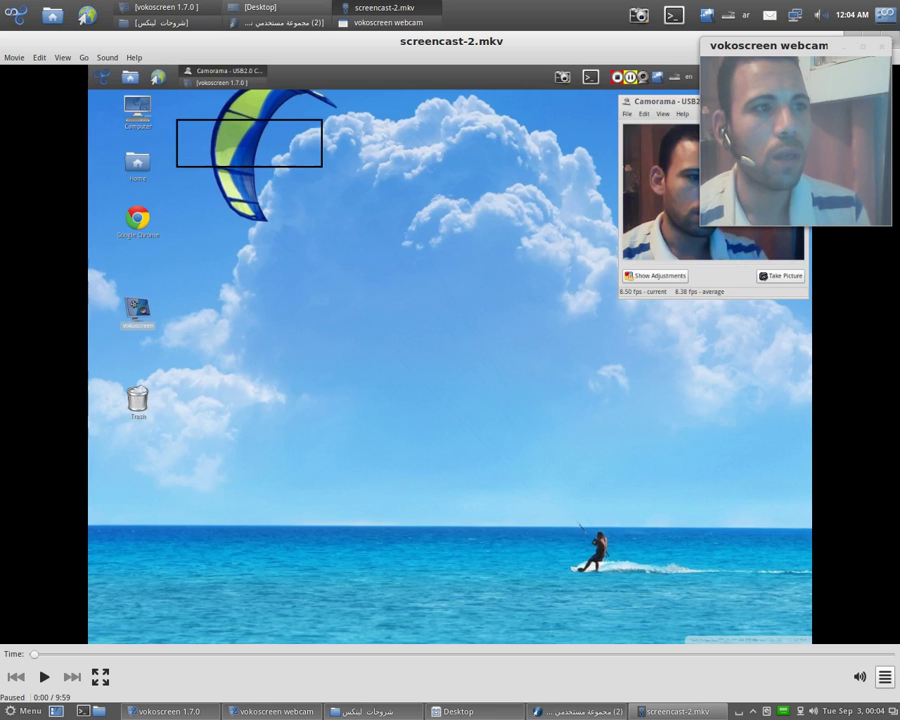
Bring the Desktop folder, vokoscreen and شروحات لينكس windows forward in turn, and move the webcam window slightly lower
left_click(275, 8)
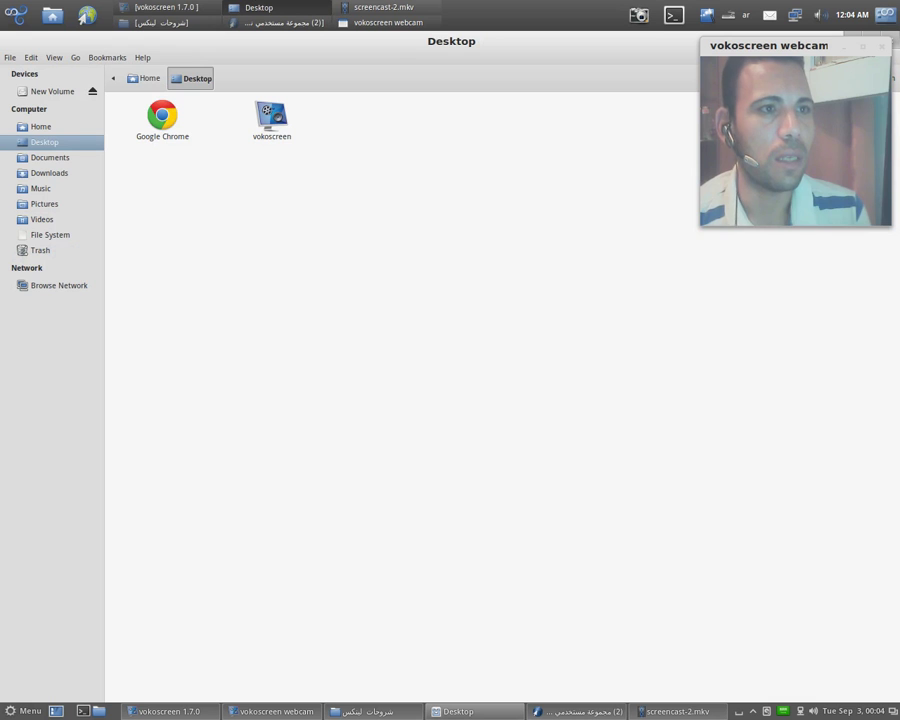
left_click(165, 7)
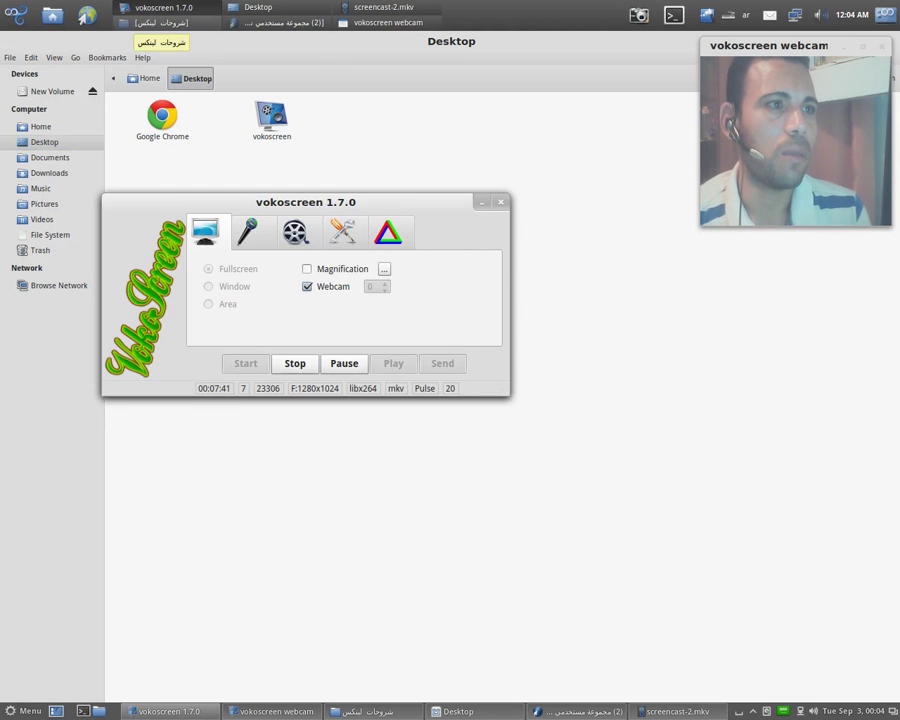
left_click(160, 22)
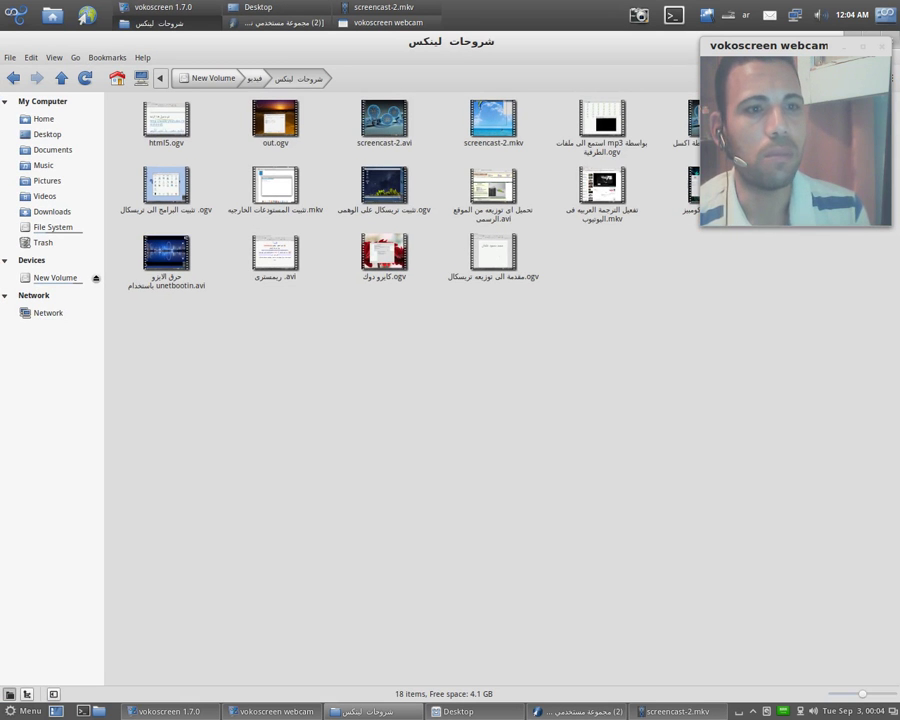
left_click_drag(844, 38, 852, 77)
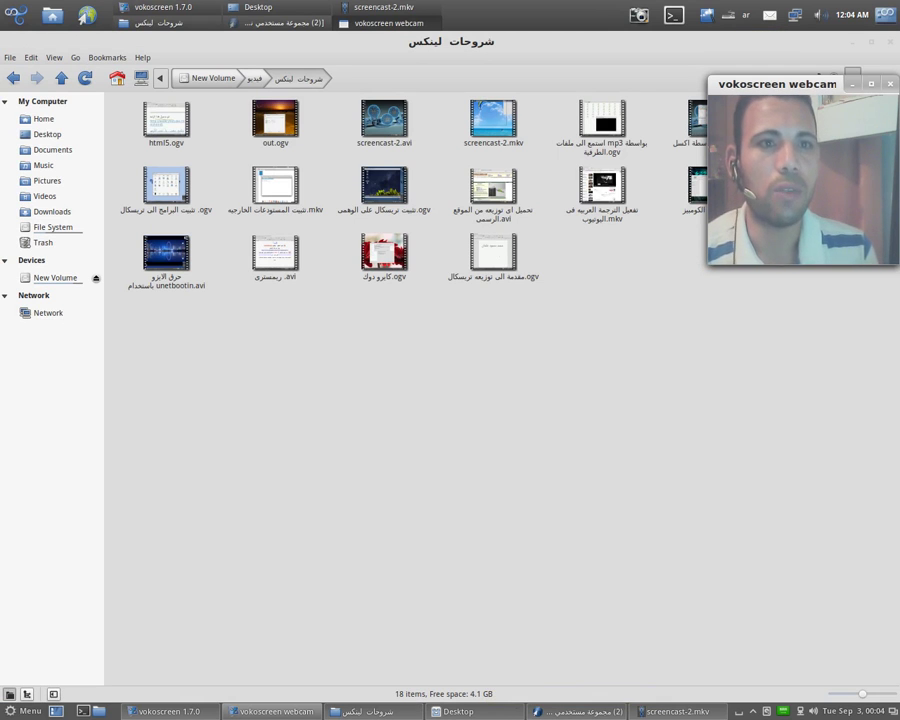
Switch the window manager to Metacity with the Compiz Fusion Icon
right_click(707, 15)
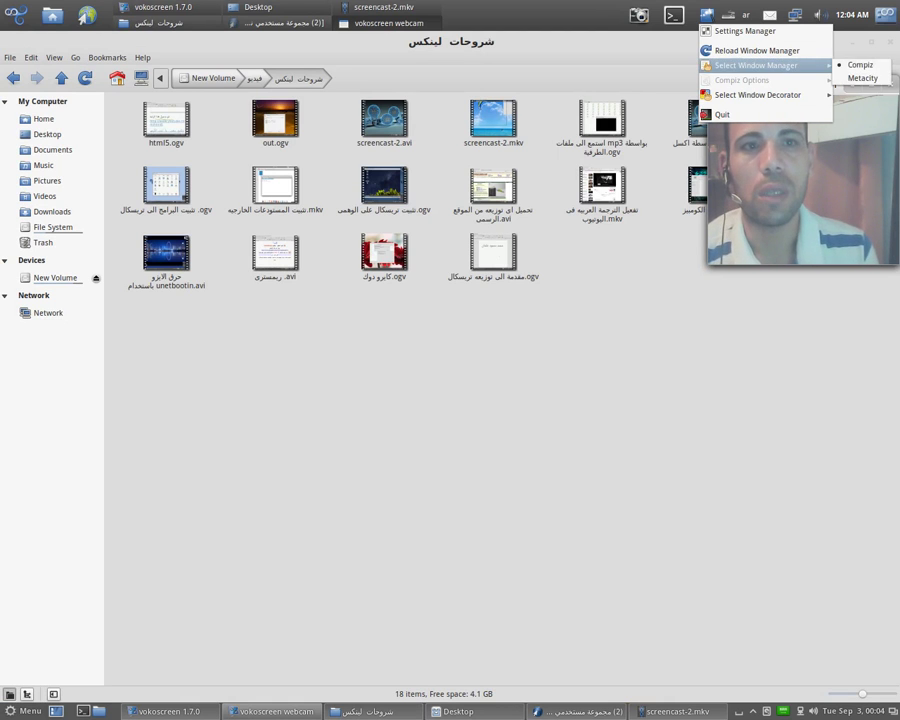
mouse_move(757, 65)
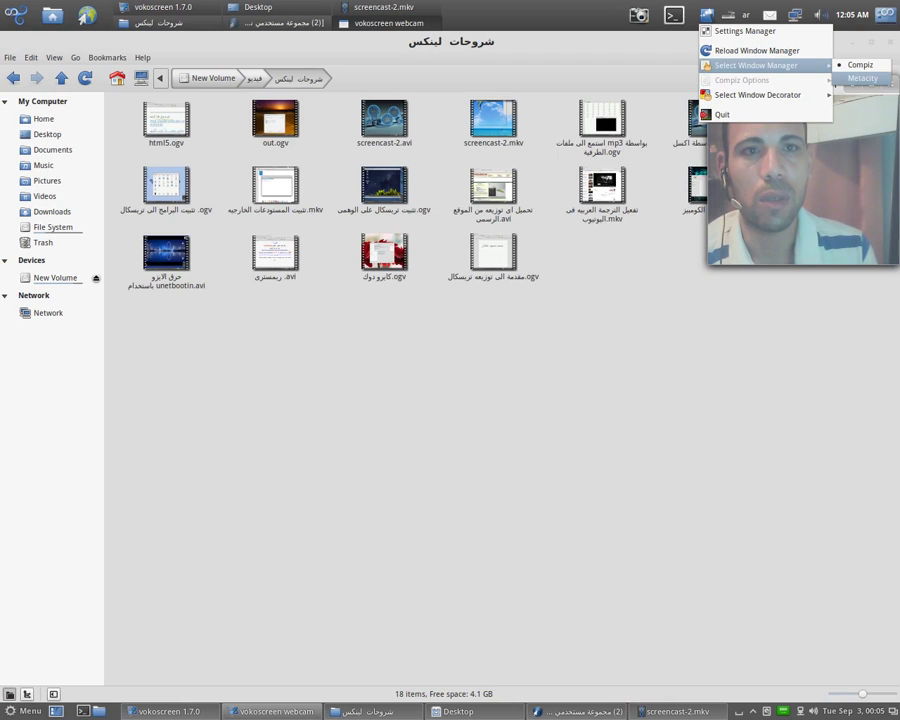
left_click(862, 78)
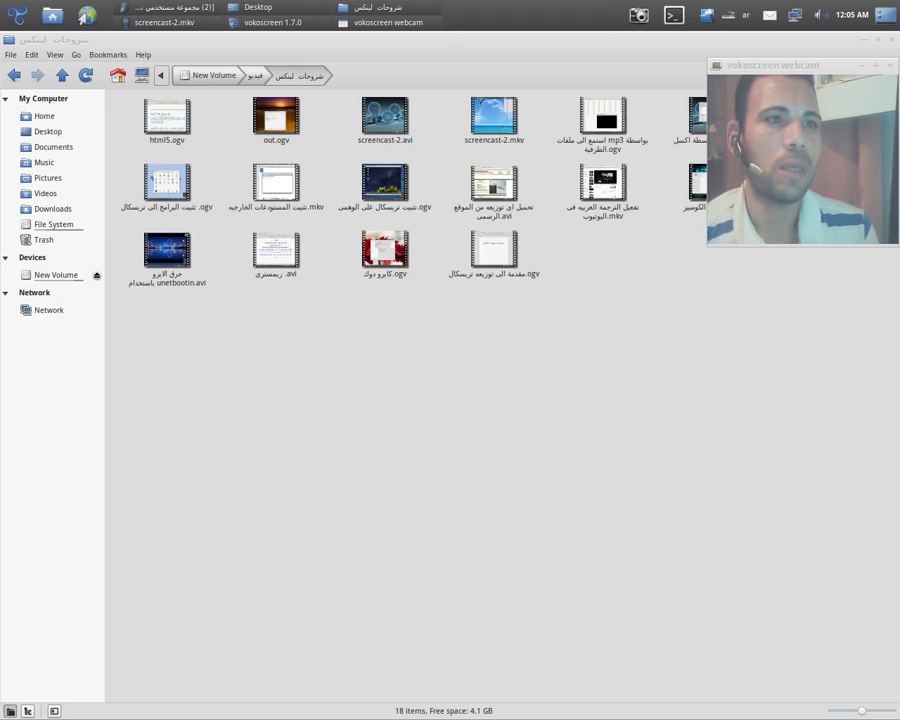
Switch the window manager back to Compiz with the Compiz Fusion Icon
right_click(707, 15)
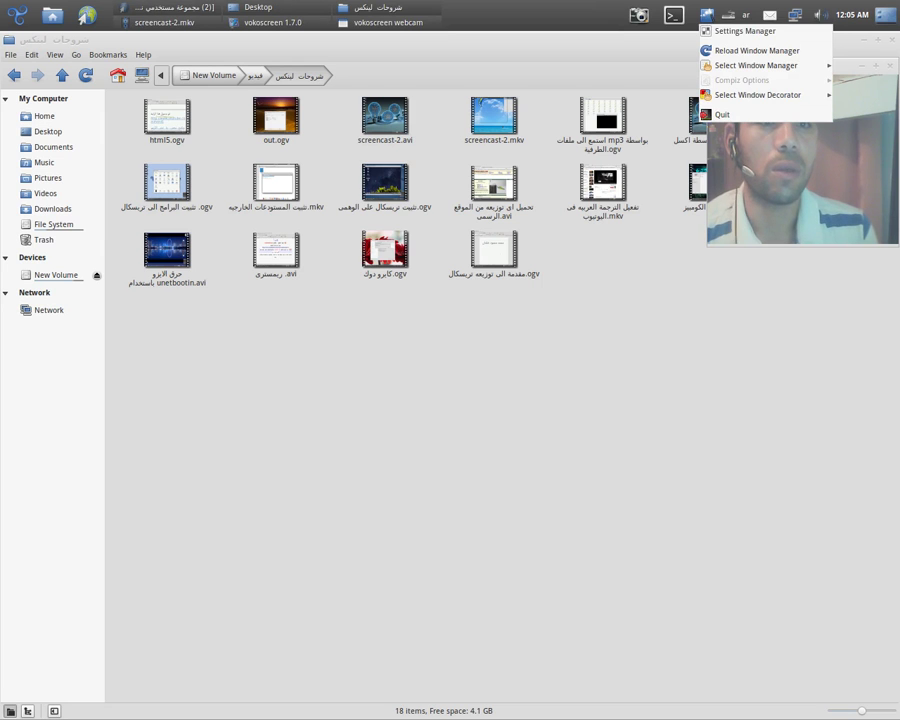
mouse_move(756, 65)
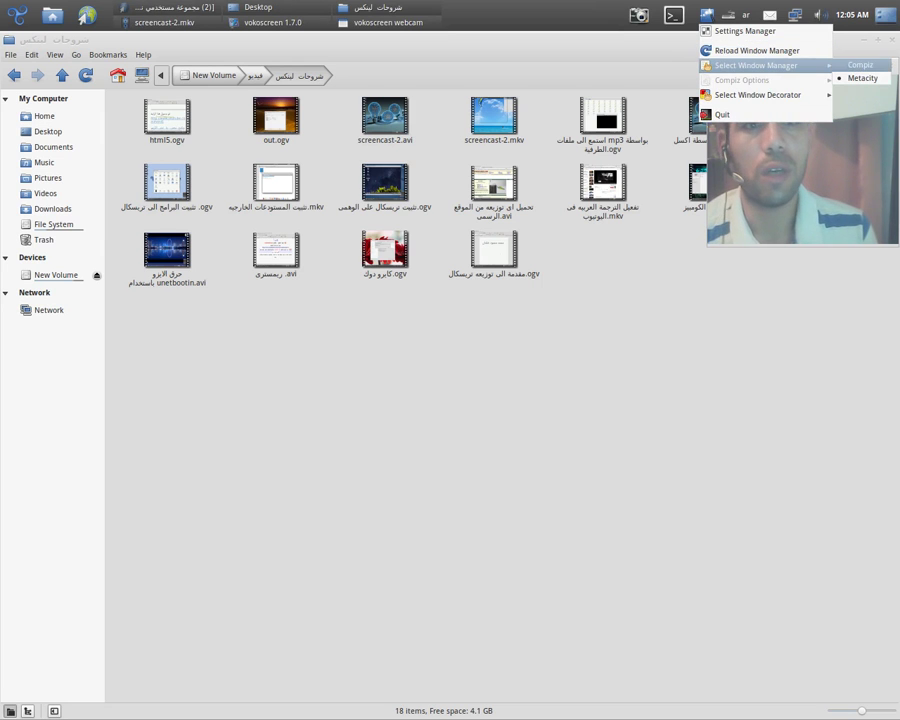
left_click(860, 65)
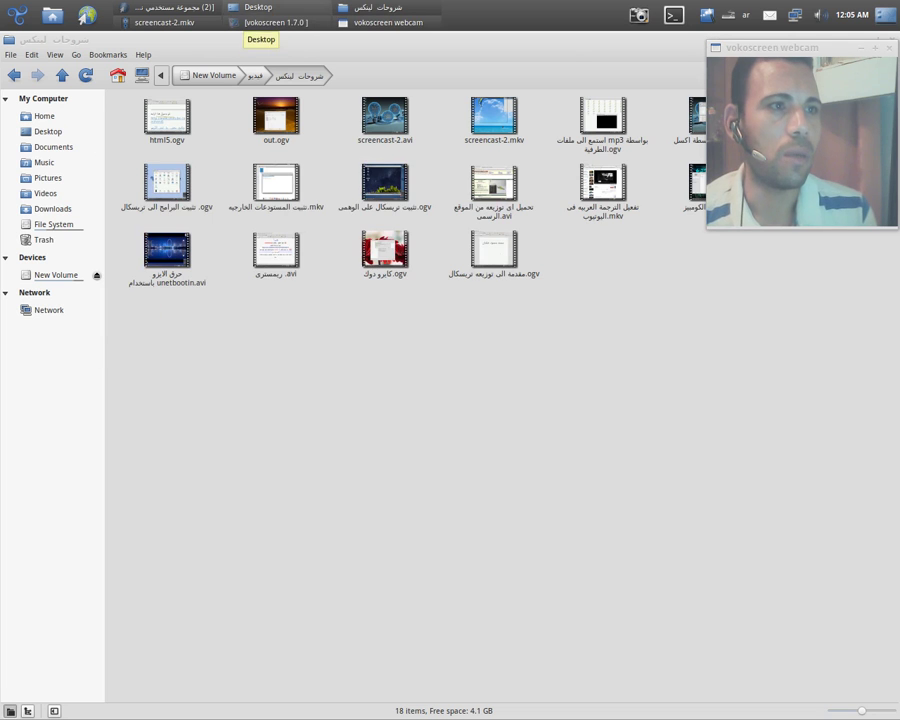
Minimize and restore the Desktop folder window repeatedly to check the Compiz window animations
left_click(258, 8)
left_click(258, 8)
left_click(258, 8)
left_click(258, 8)
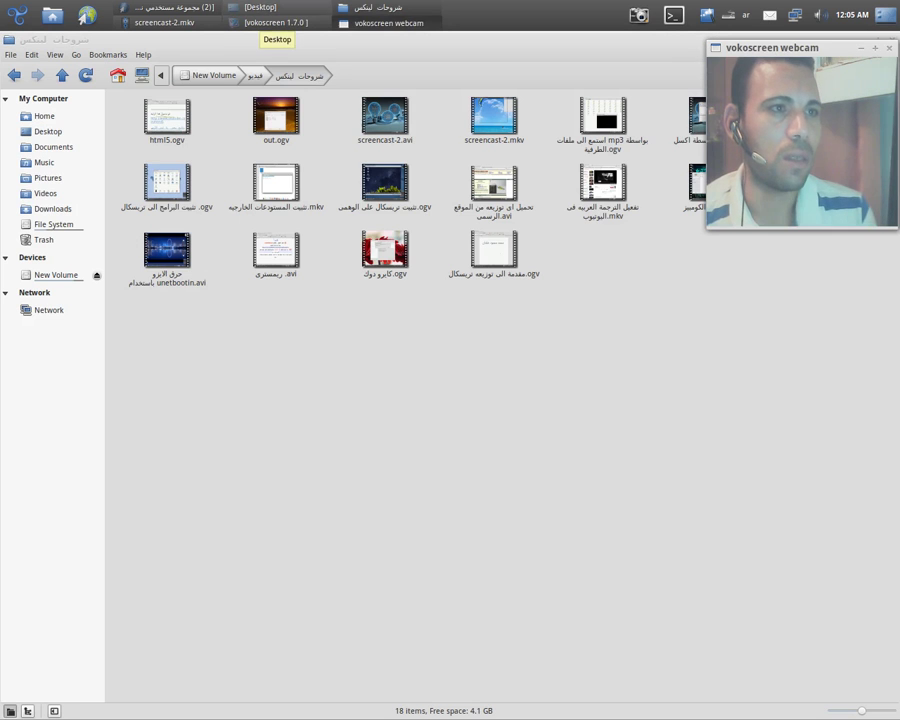
Cycle through the open windows with the Compiz 3D window switcher to examine its switching effects
key("super+Tab")
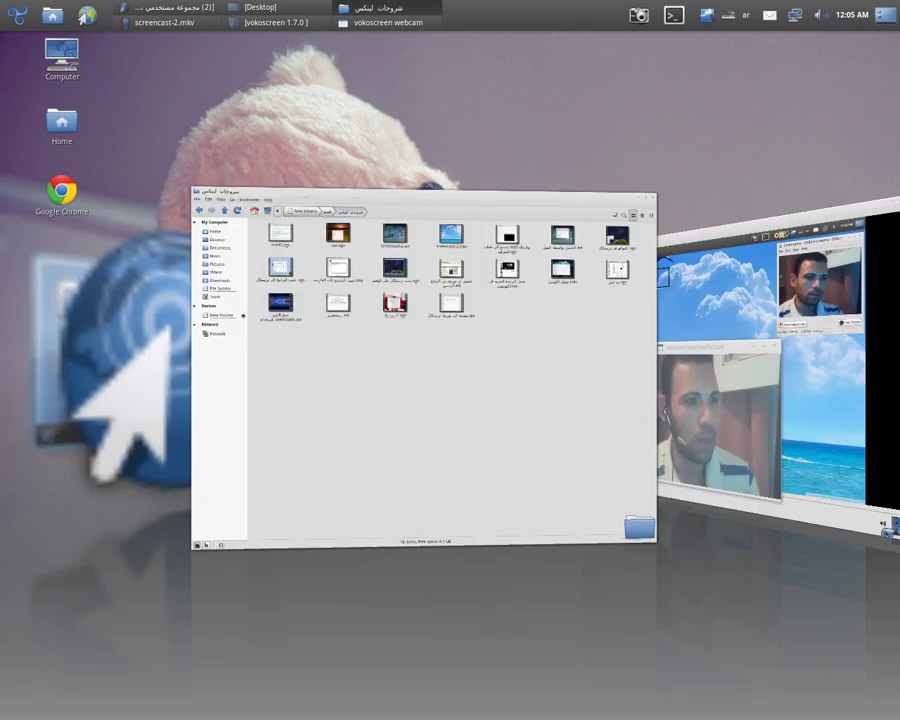
key("alt+Tab")
key("alt+Tab")
key("alt+Tab")
key("alt+Tab")
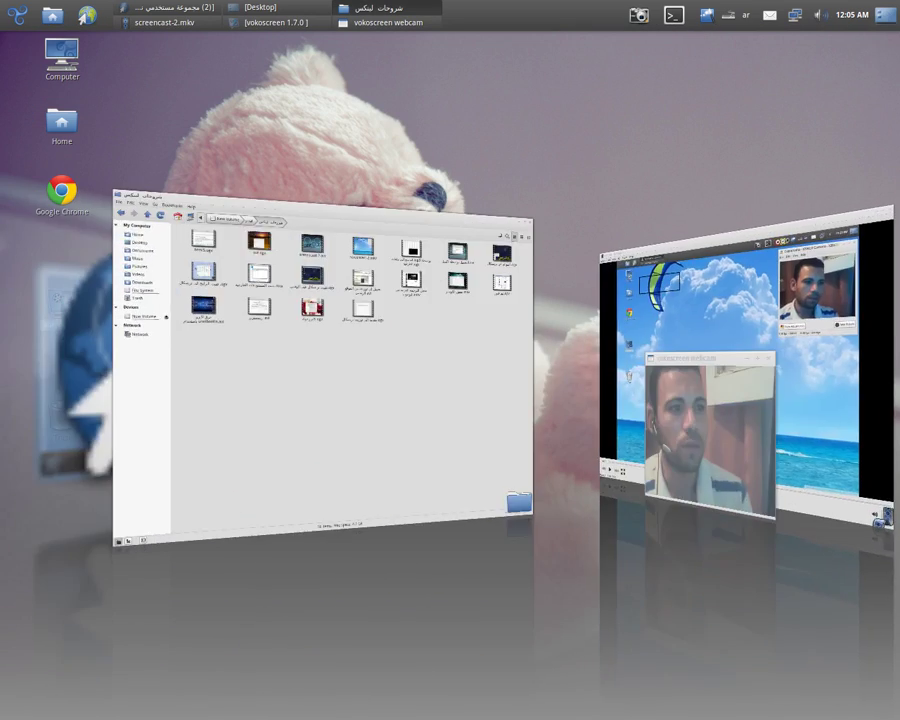
key("alt+Tab")
key("alt+Tab")
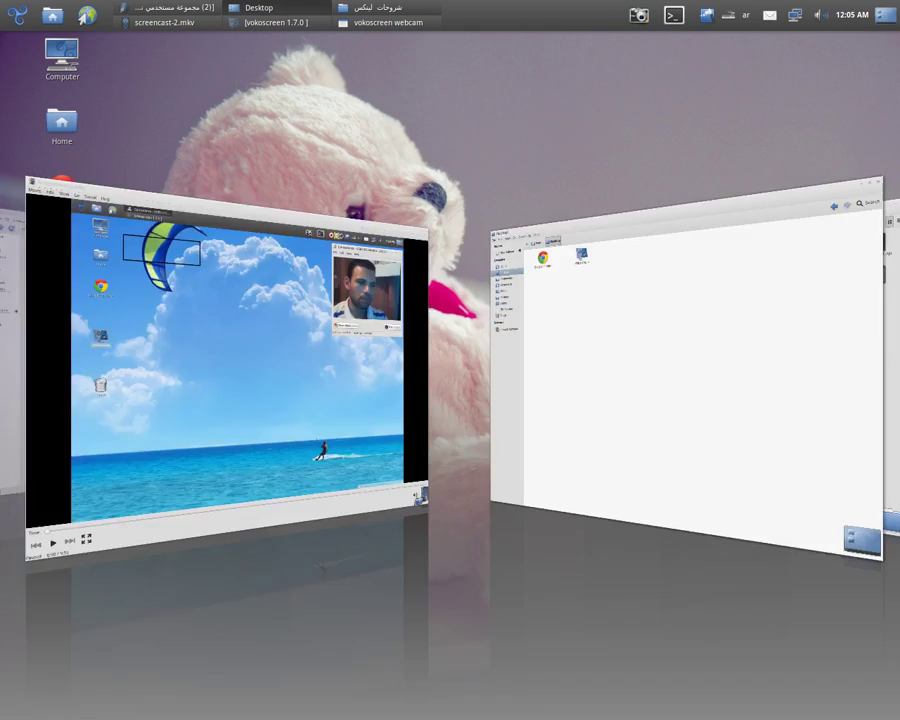
key("alt+Tab")
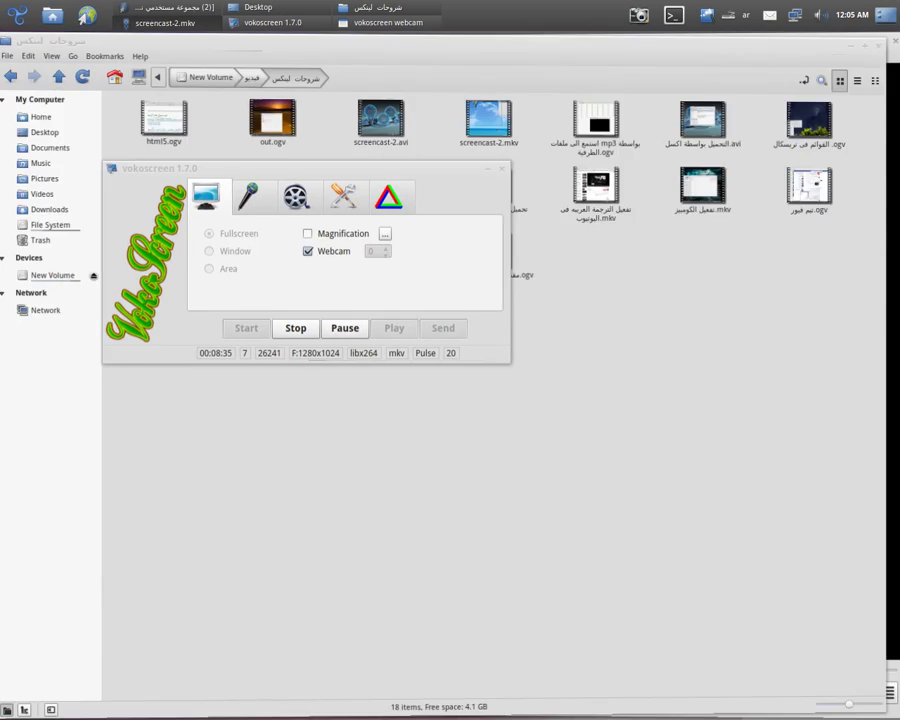
key("alt+Tab")
key("alt+Tab")
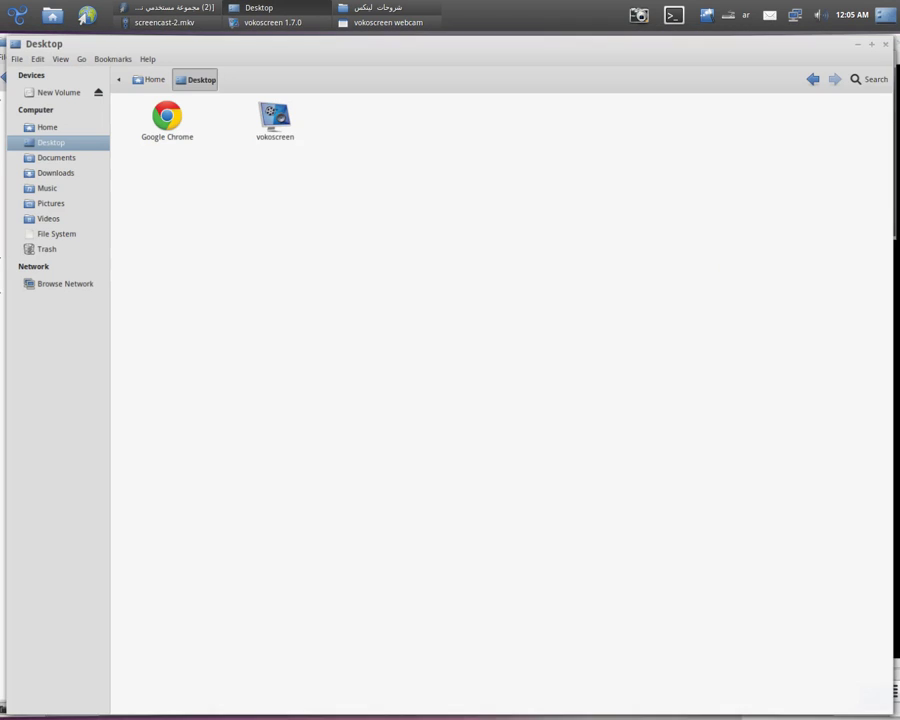
Flip through the open windows again in the 3D switcher and return to the Desktop folder window
key("alt+Tab")
key("alt+Tab")
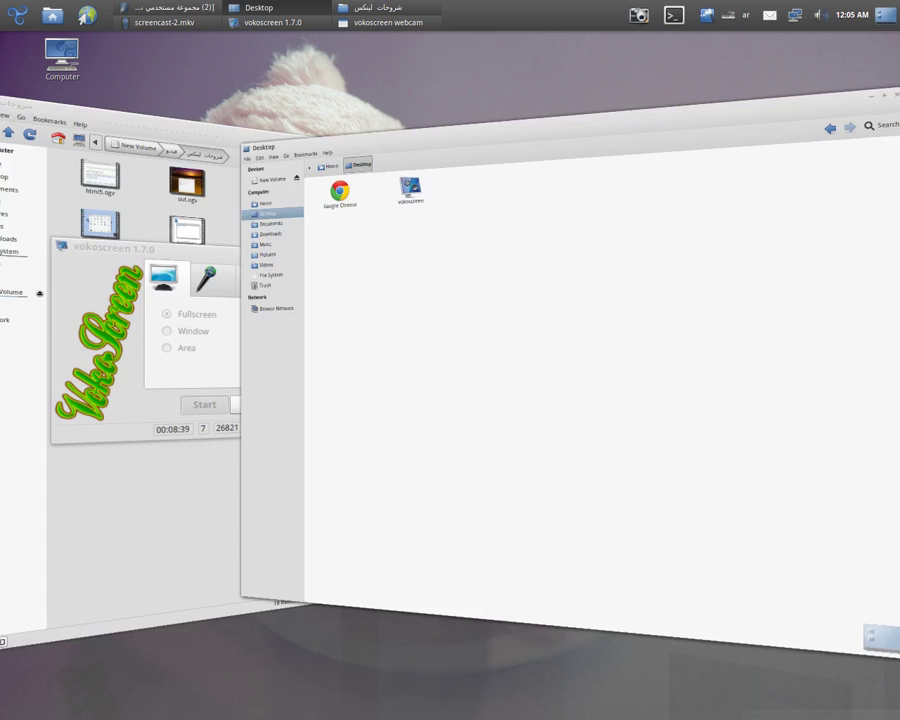
key("alt+Tab")
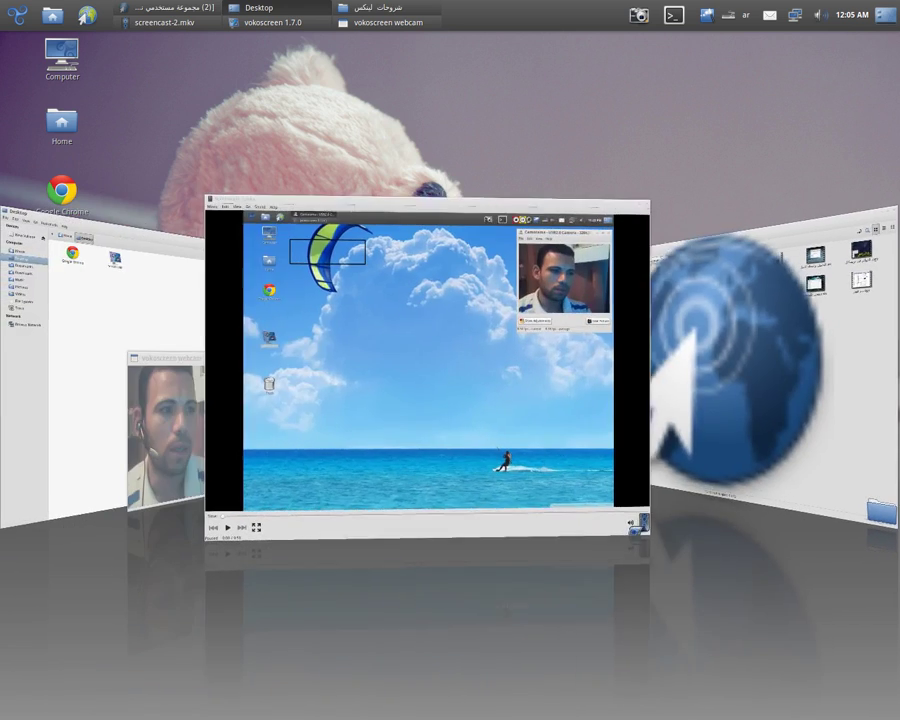
key("alt+Tab")
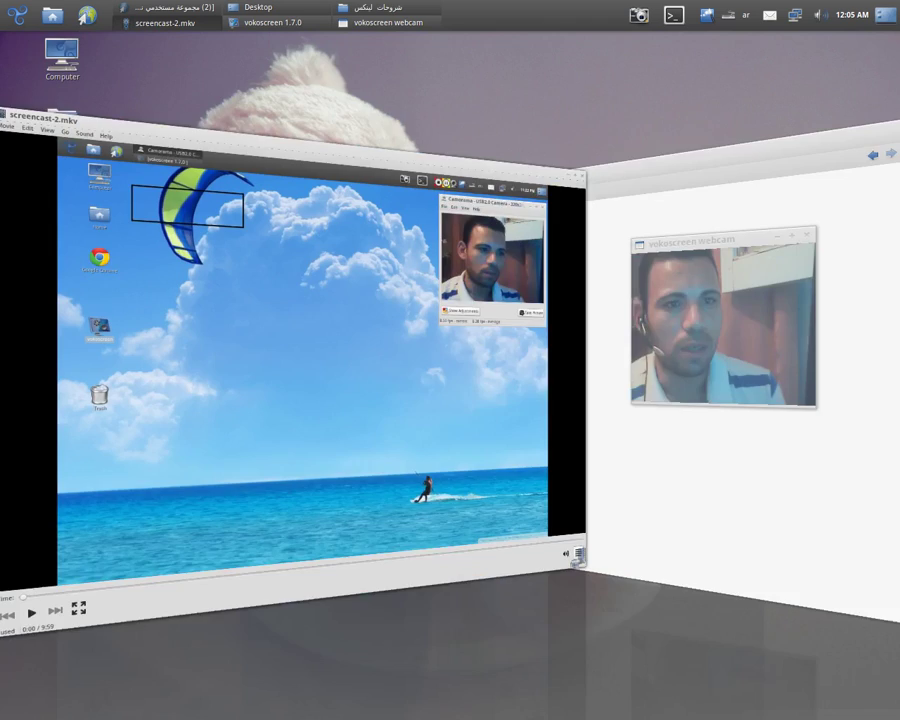
key("alt+Tab")
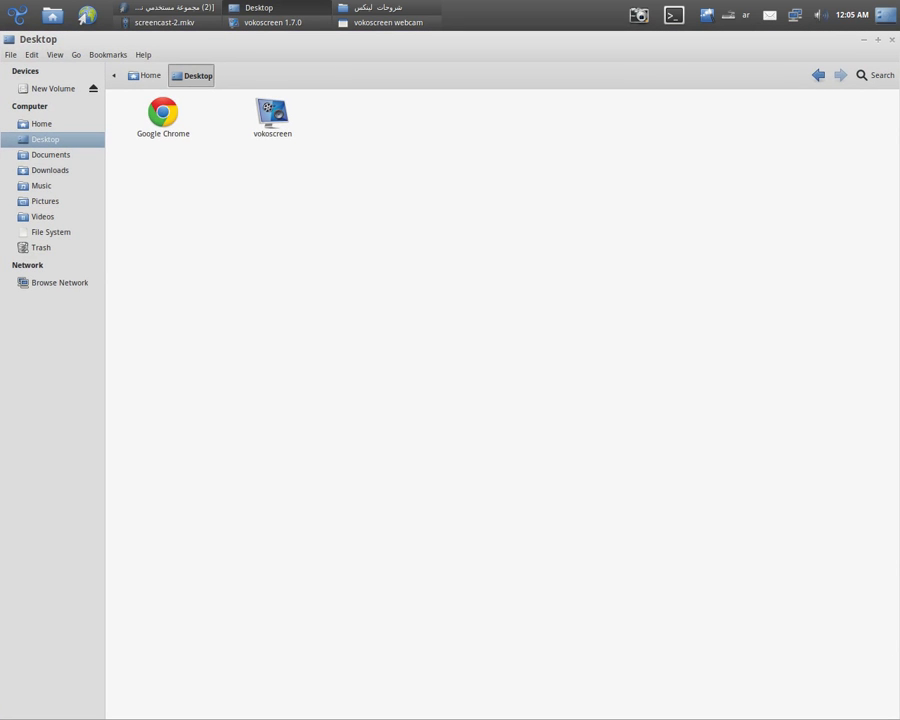
Launch Cinnamon from the Accessories applications on top of the current desktop session
key("alt+F1")
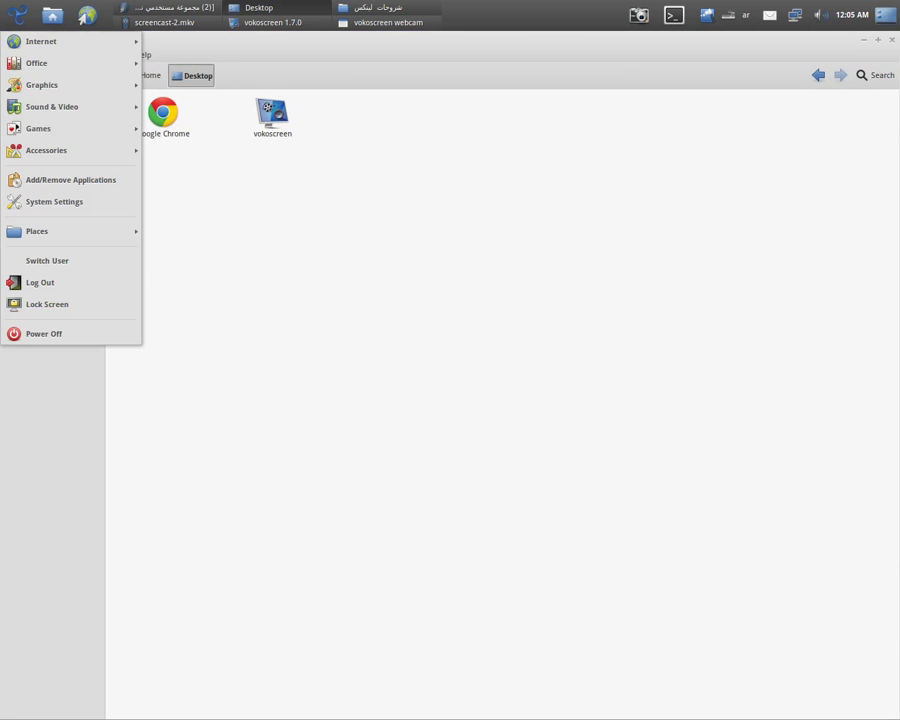
mouse_move(70, 150)
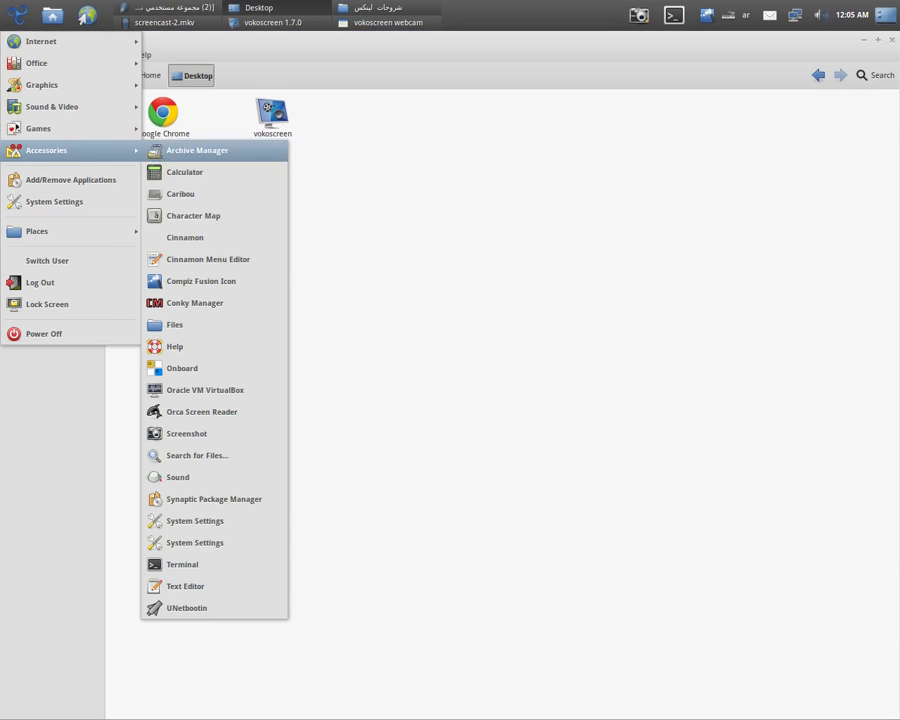
left_click(214, 238)
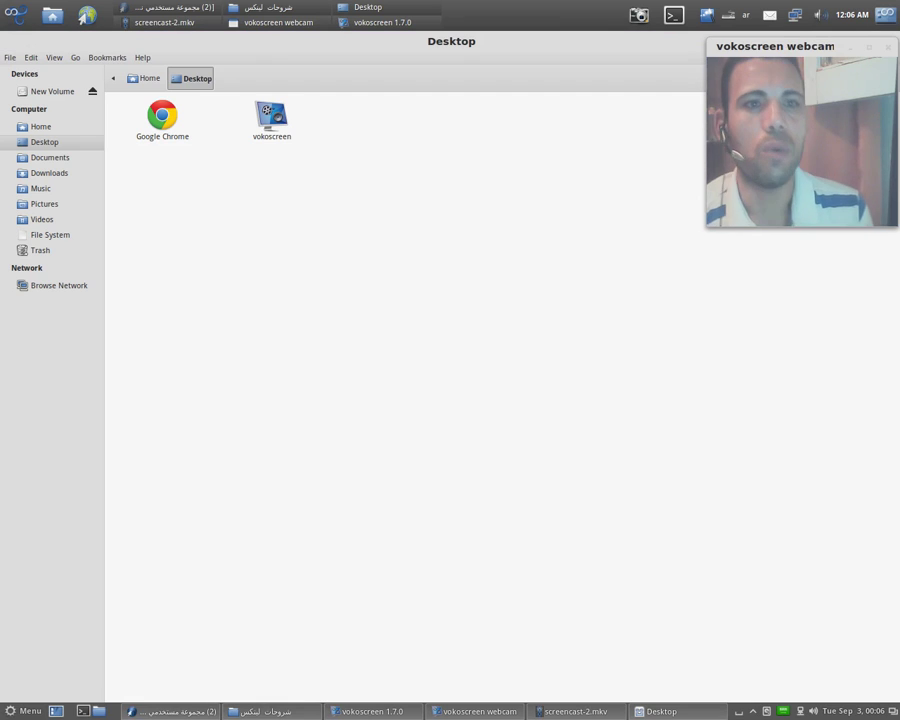
left_click(676, 711)
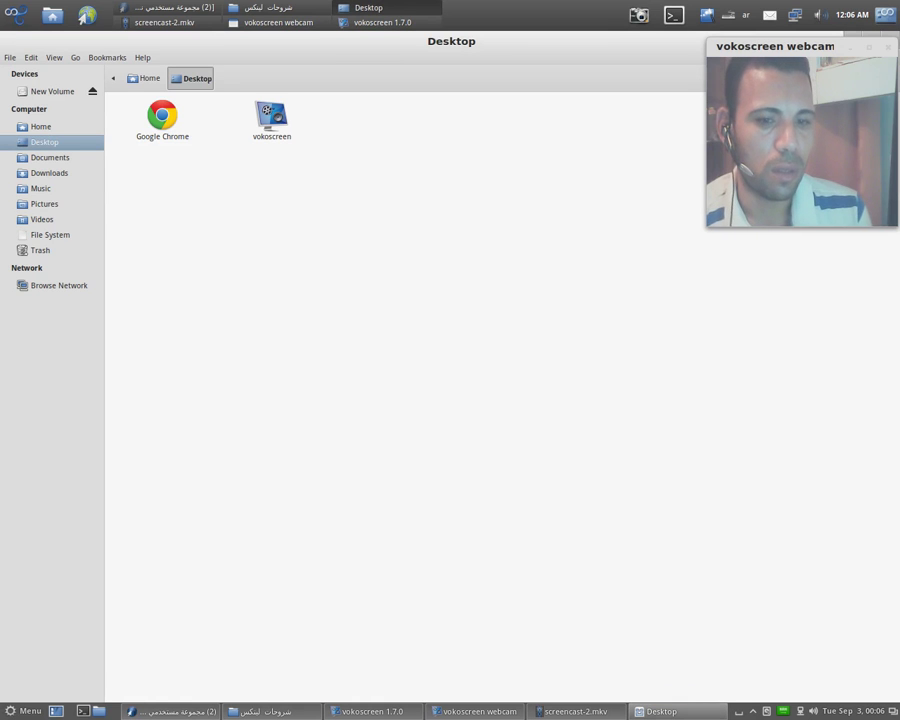
left_click(892, 711)
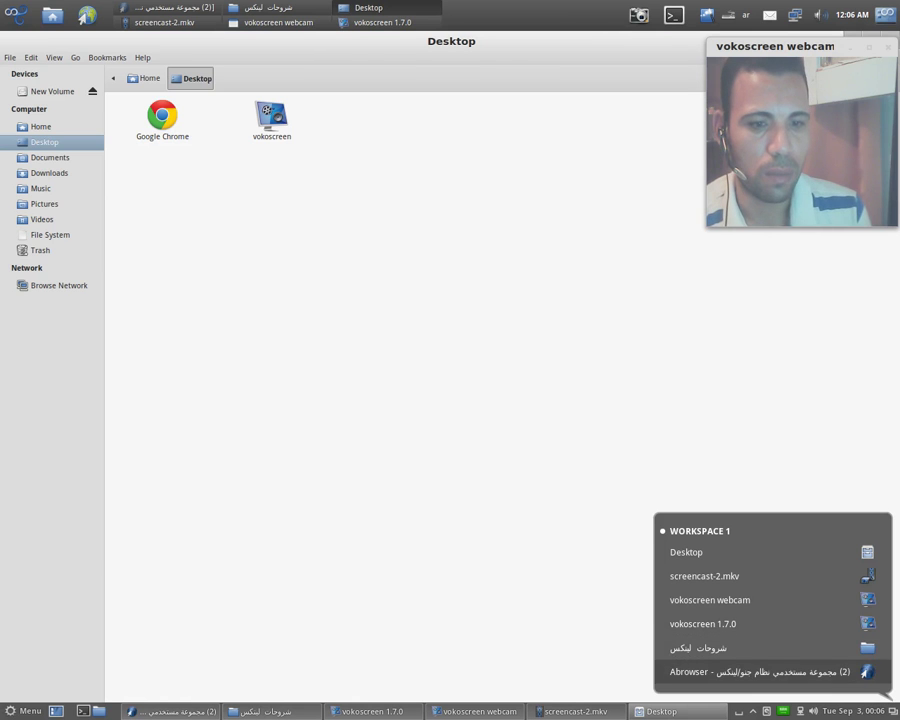
left_click(760, 672)
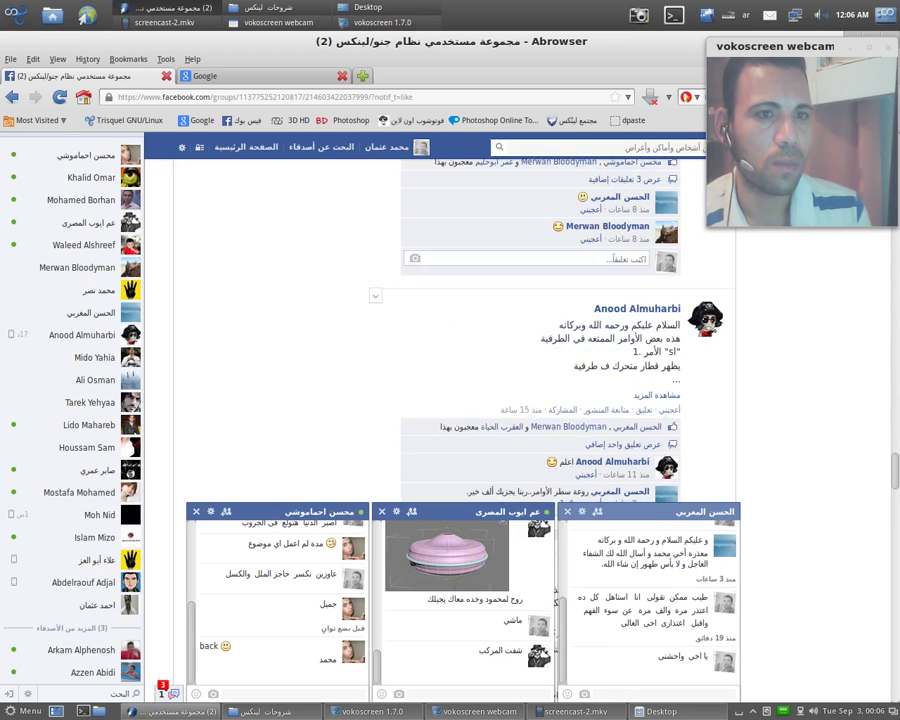
scroll(540, 330, "up", 15)
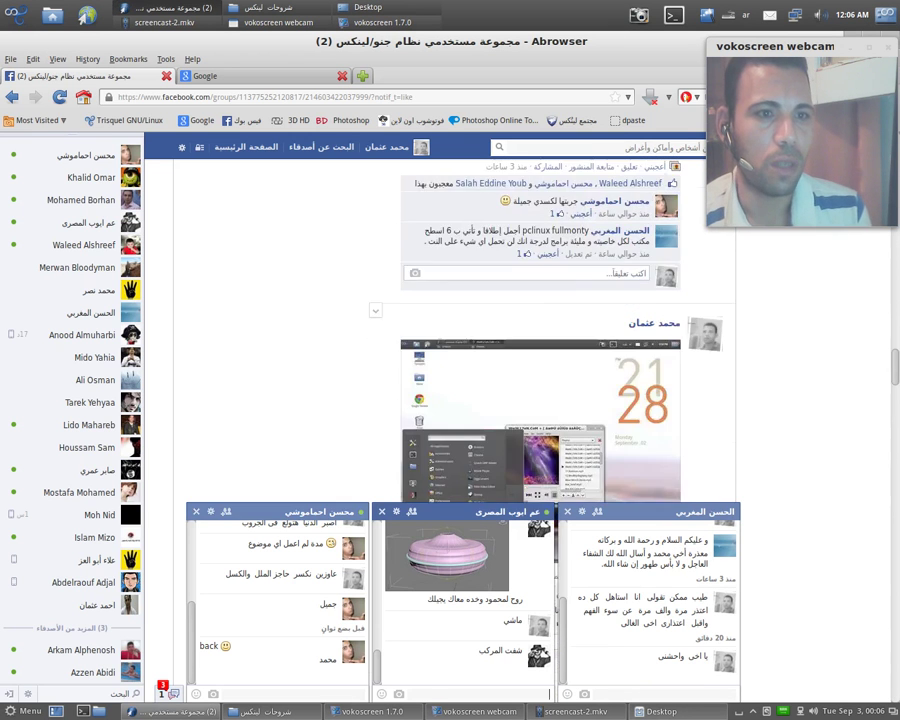
scroll(548, 692, "up", 10)
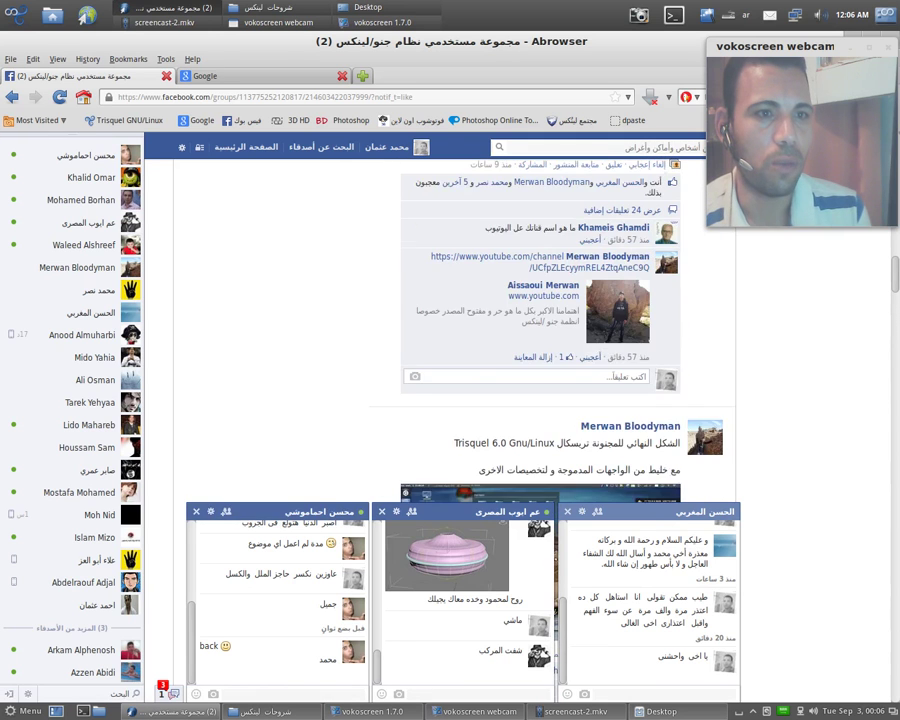
scroll(548, 692, "up", 12)
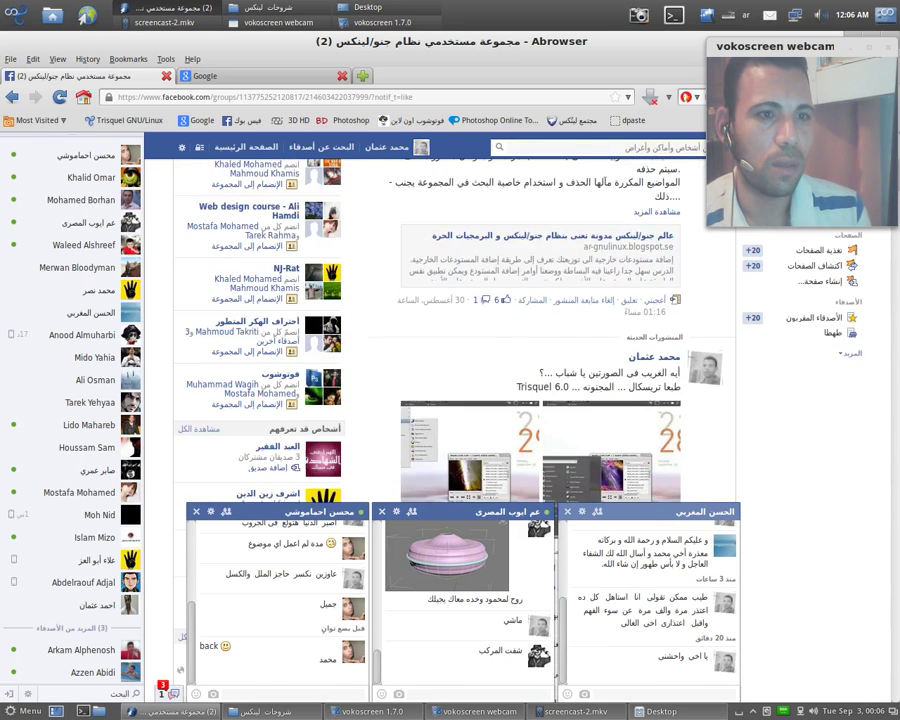
scroll(548, 692, "up", 5)
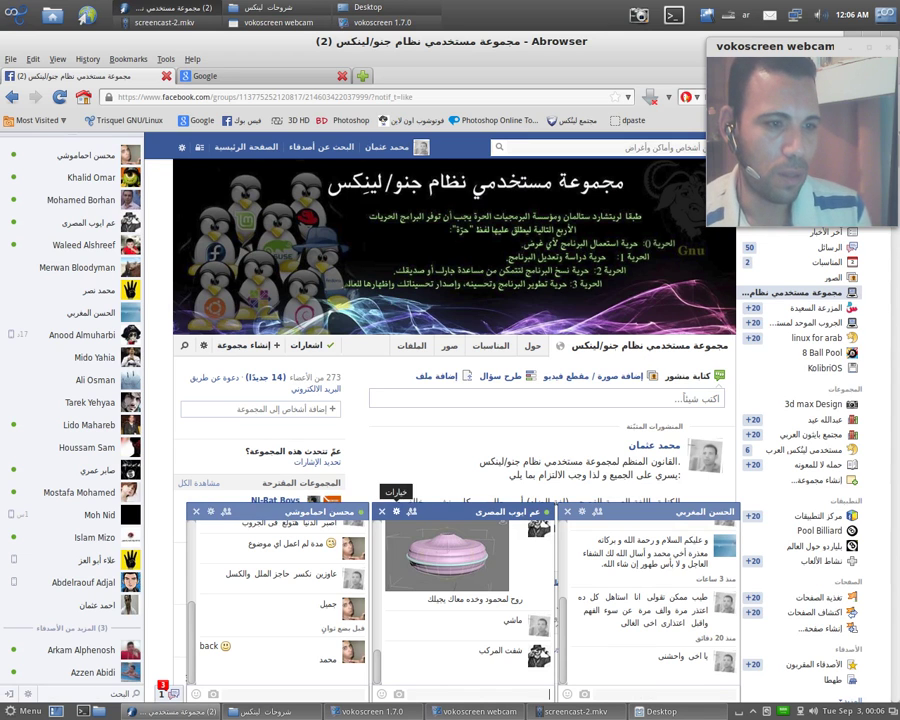
Clear the Facebook page by closing the middle chat, collapsing the remaining chats and minimizing the vokoscreen webcam window
left_click(381, 511)
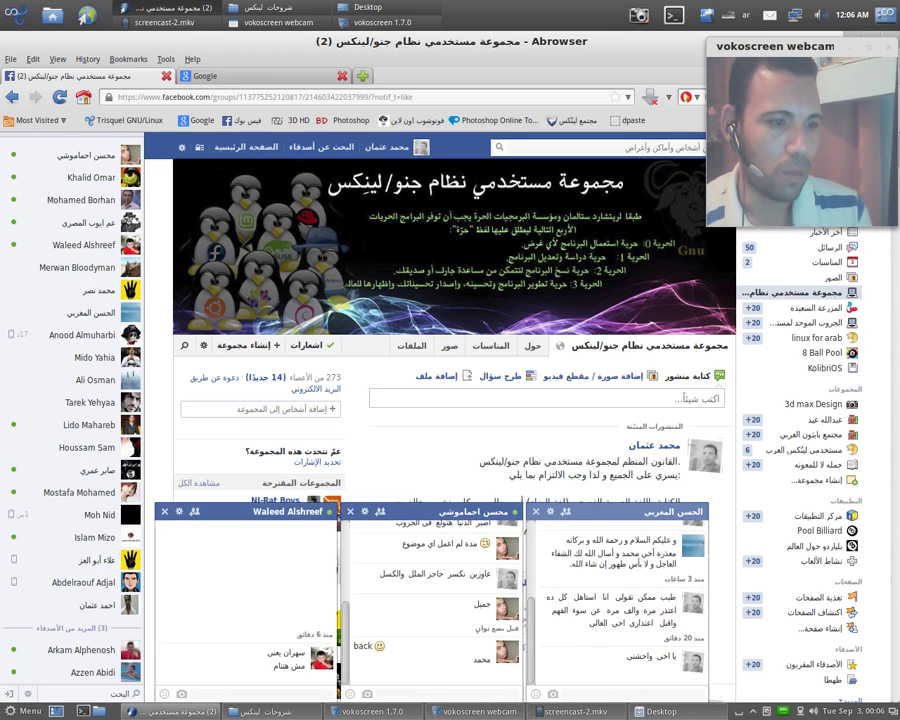
left_click(250, 511)
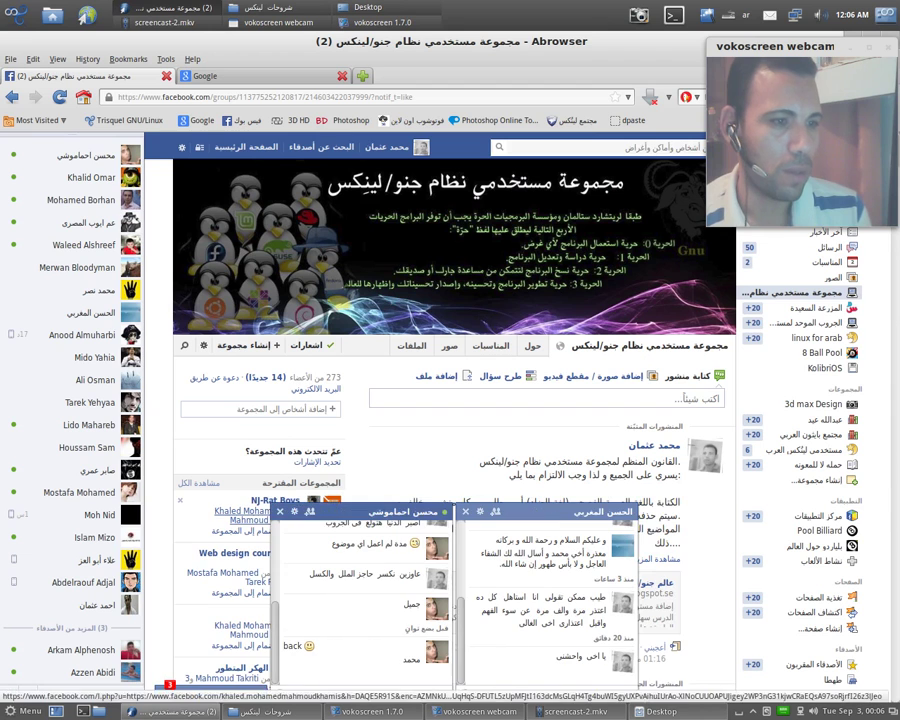
left_click(360, 511)
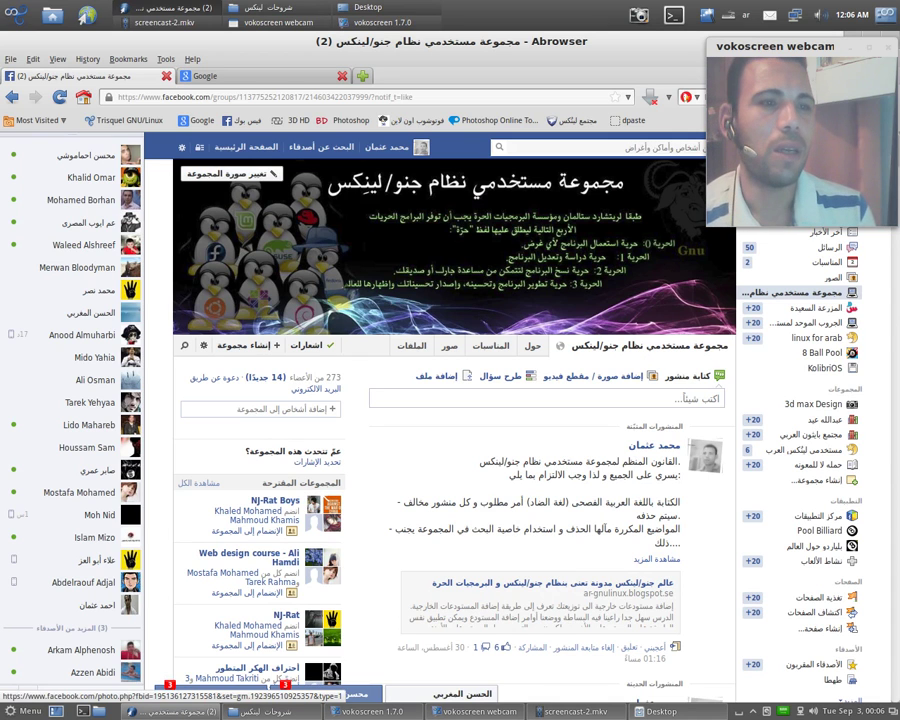
left_click(850, 47)
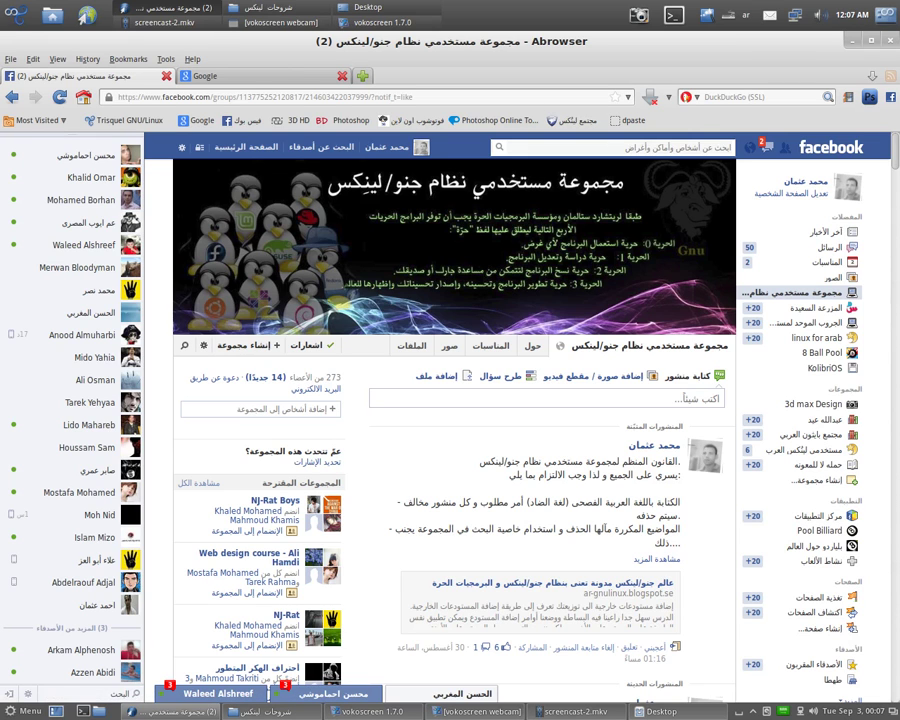
Open the window manager choices of the Compiz Fusion Icon
left_click(707, 14)
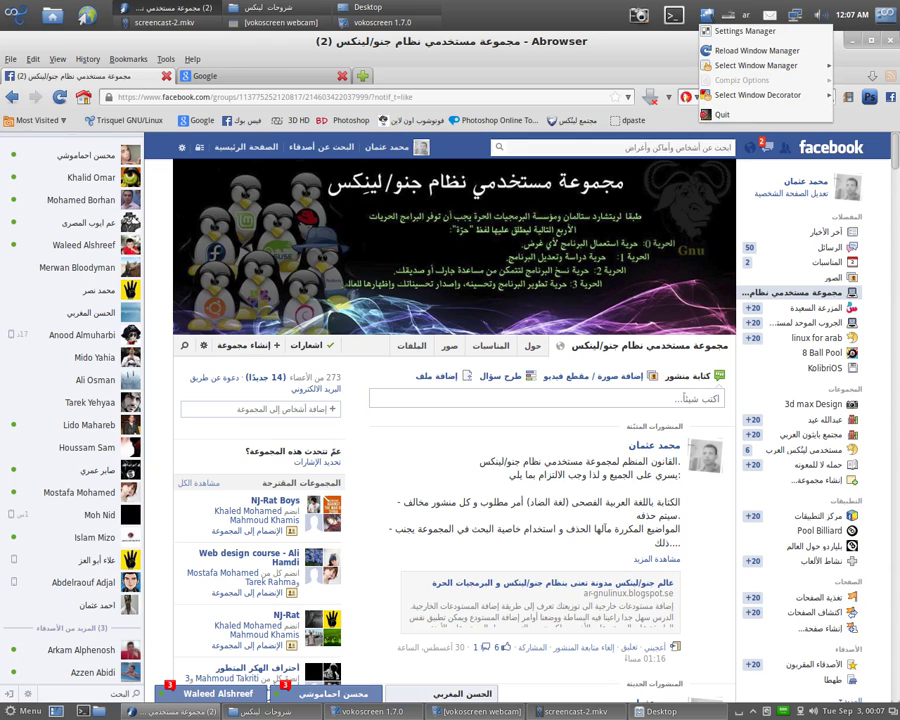
left_click(707, 14)
left_click(707, 14)
mouse_move(760, 65)
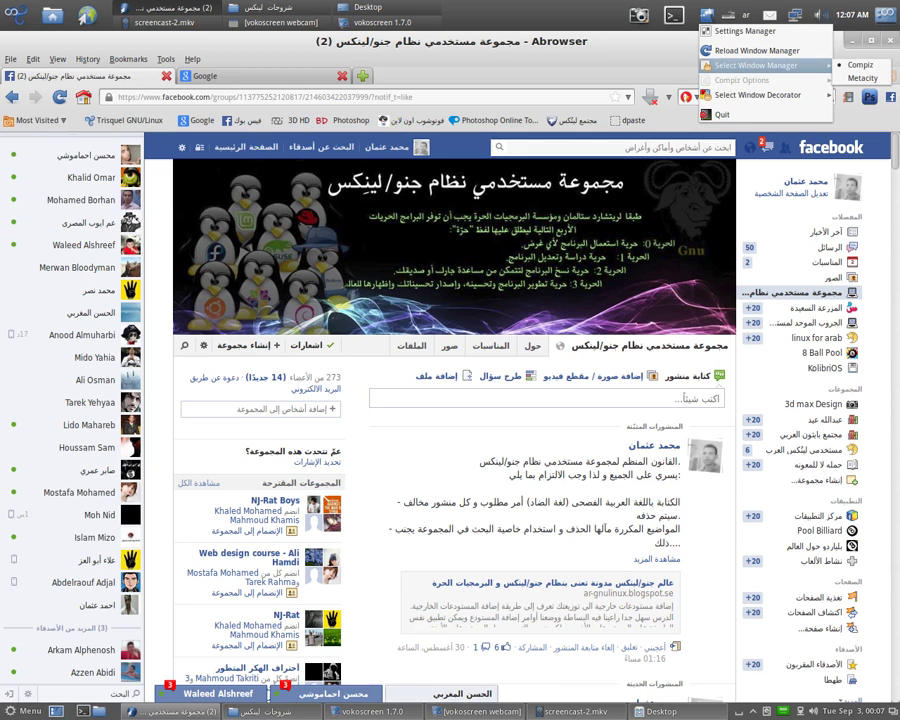